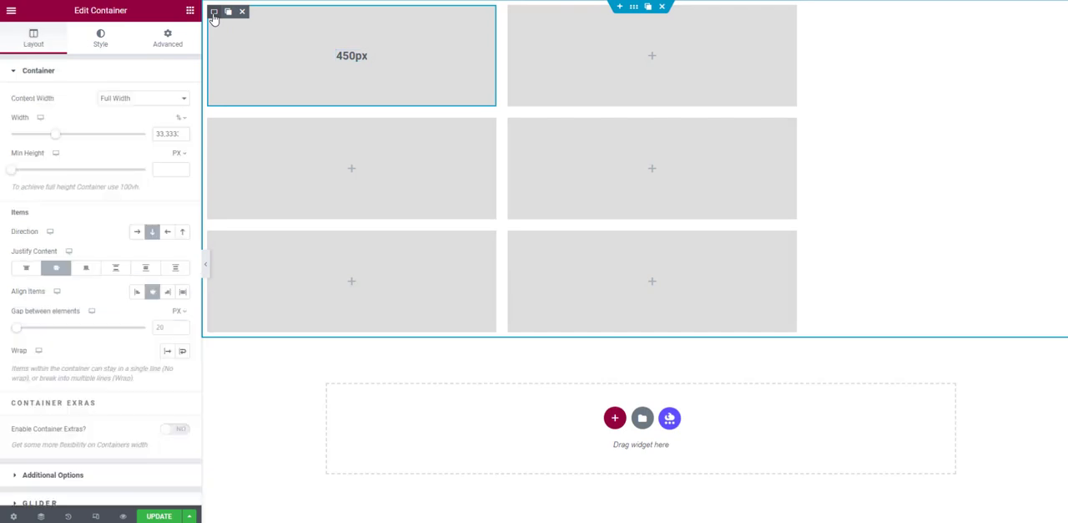
- Set the width of the first container in the top row to 450 px
click(186, 121)
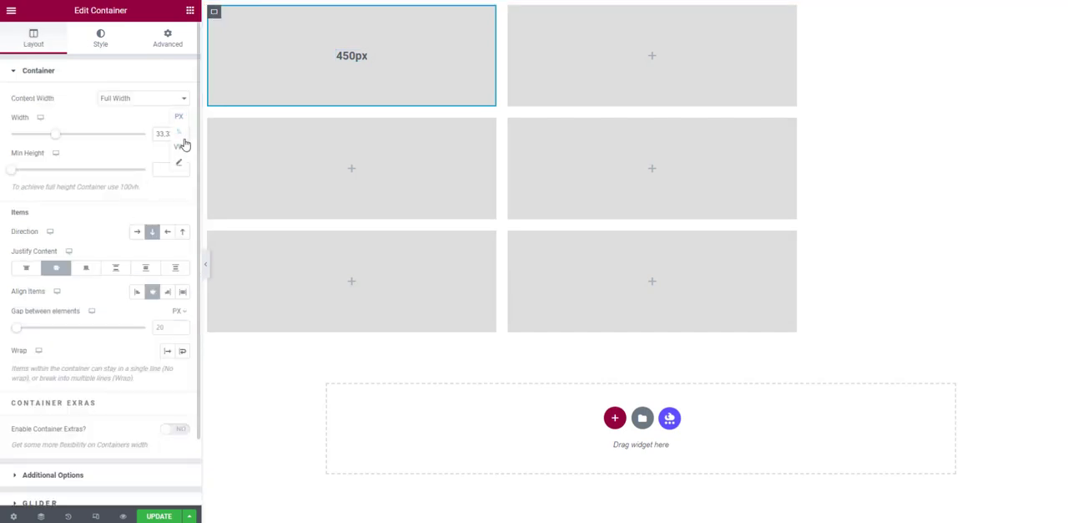
click(179, 162)
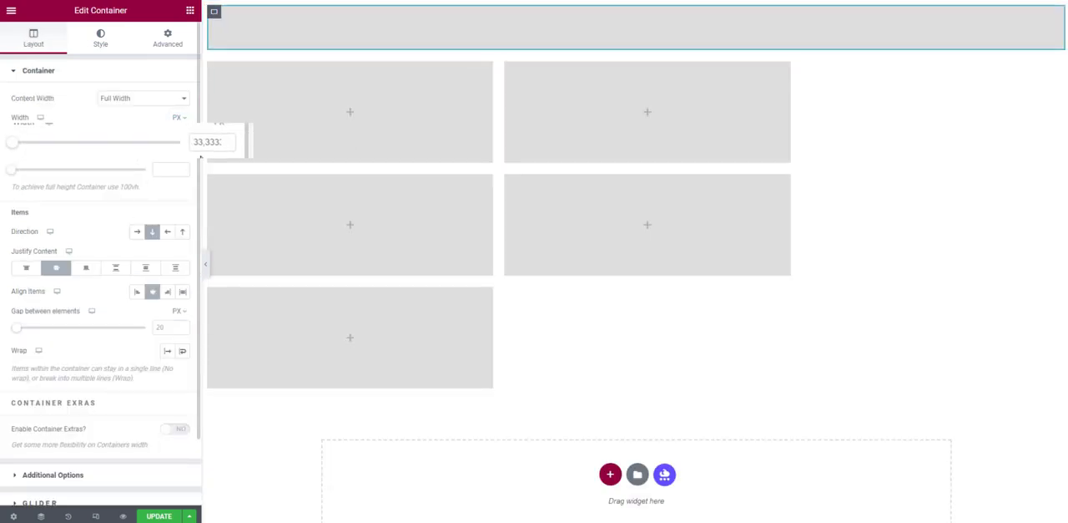
double_click(230, 125)
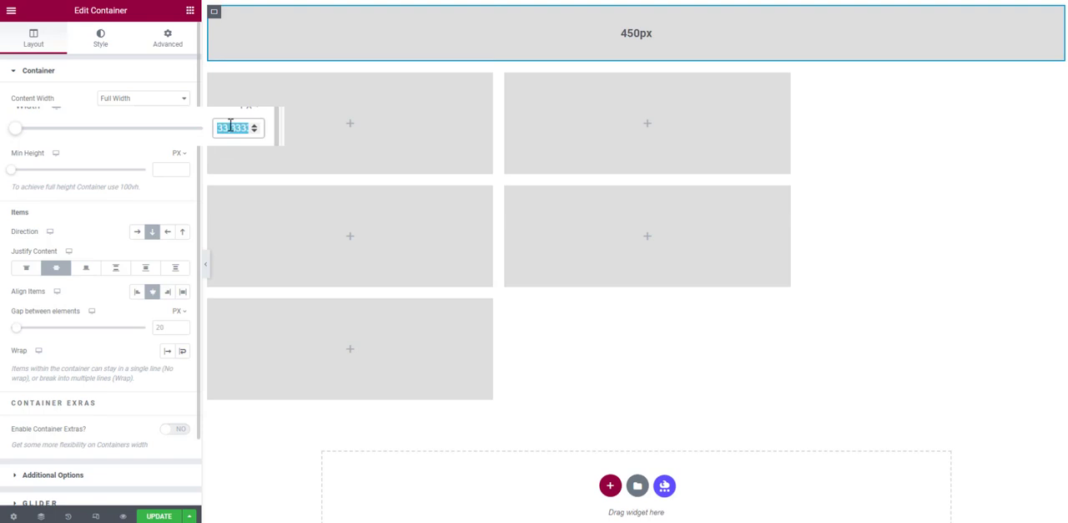
text(450)
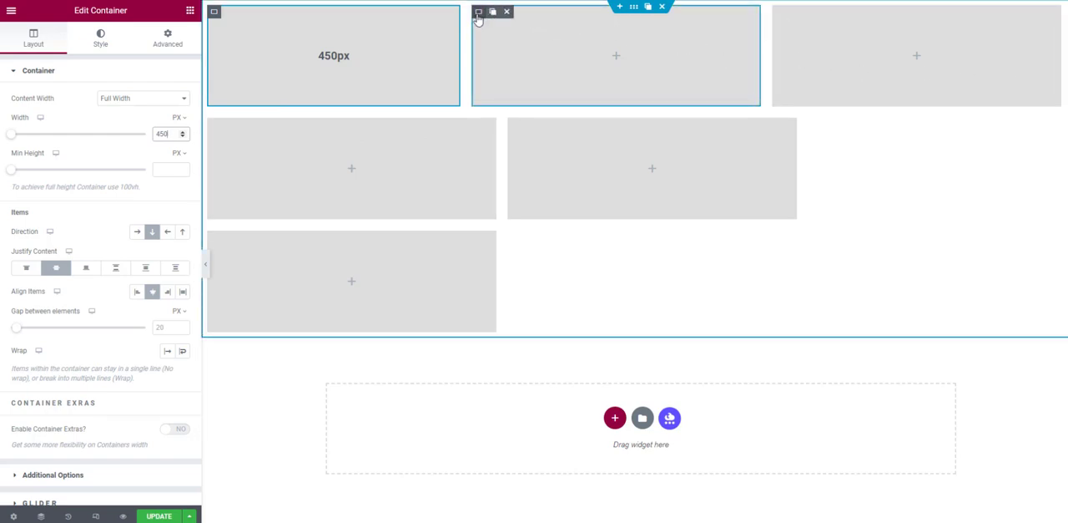
- Give the second container in the top row a custom width of calc(100% - 470px)
click(478, 13)
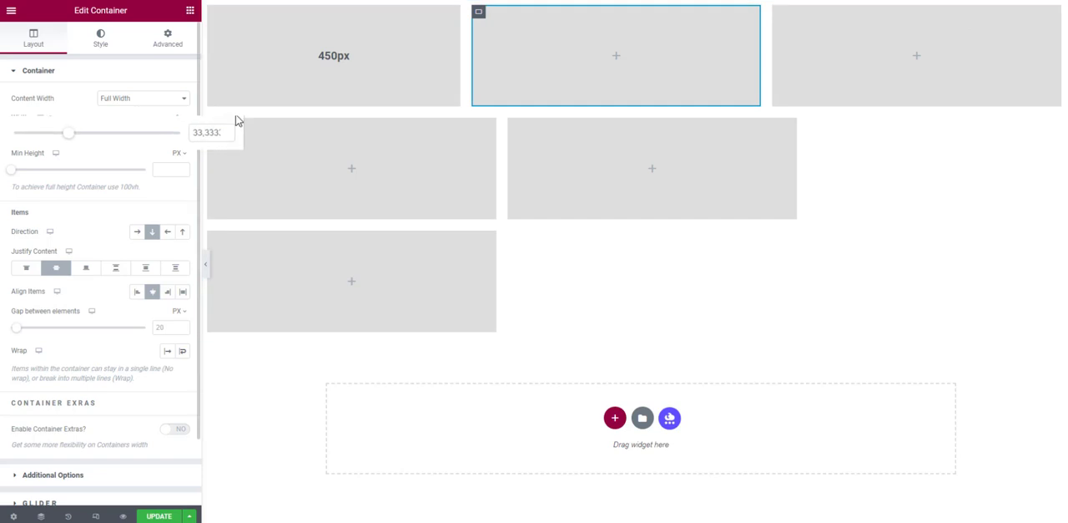
click(180, 117)
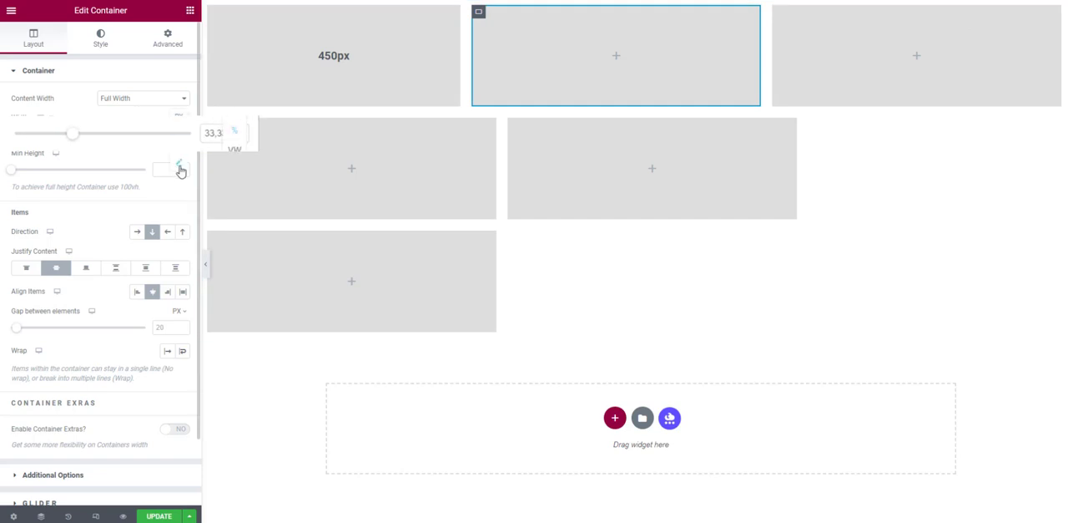
click(179, 167)
drag(75, 131, 2, 134)
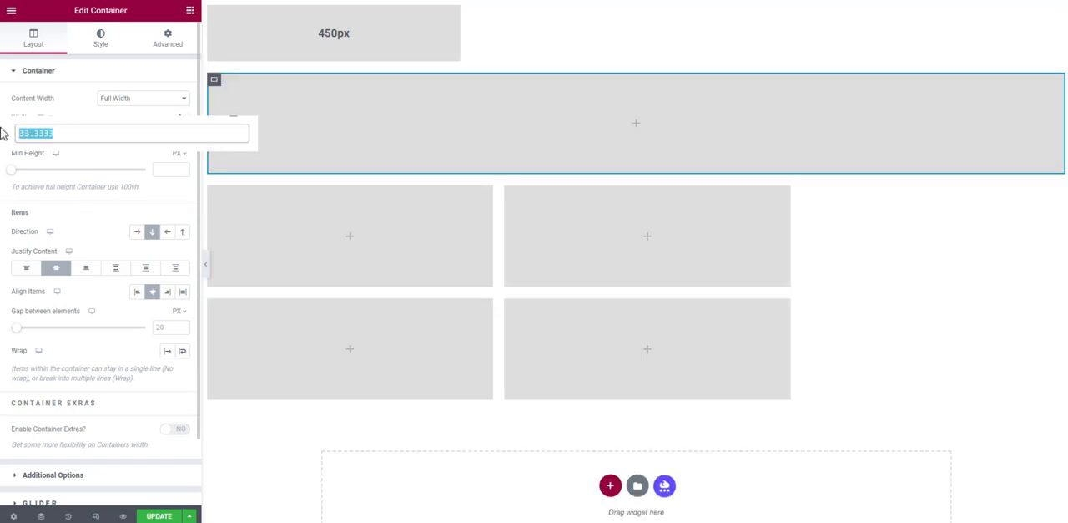
text(calc)
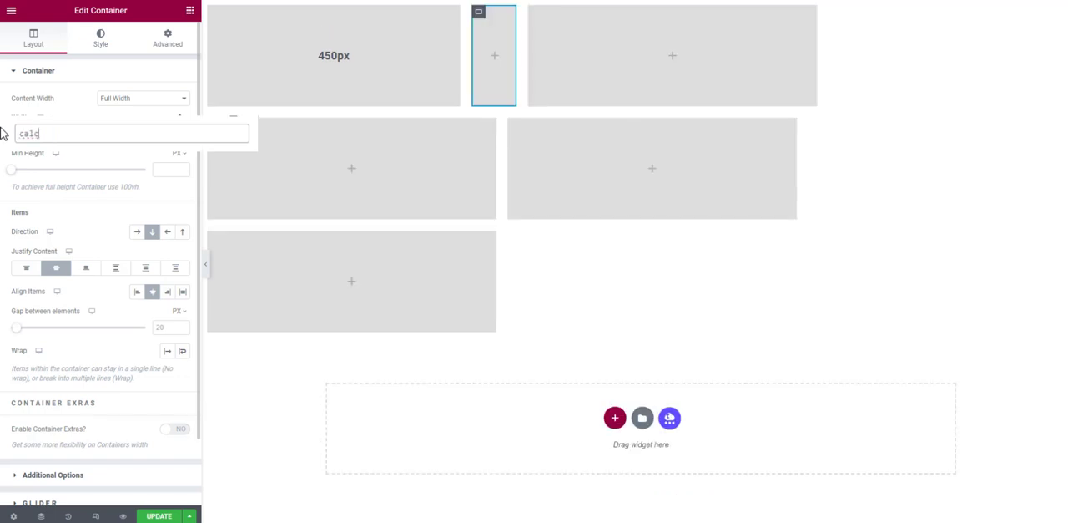
text((100% - 450)
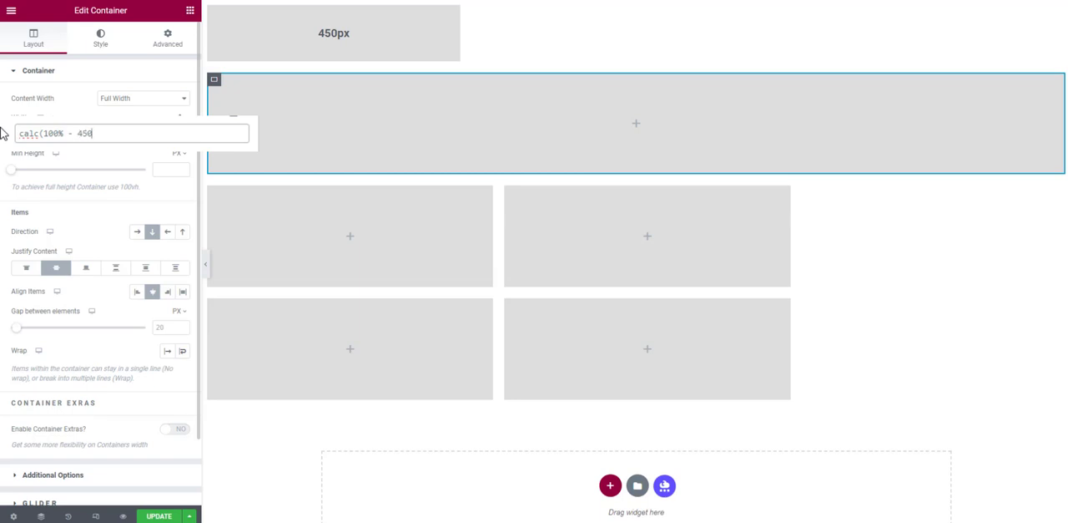
text(px))
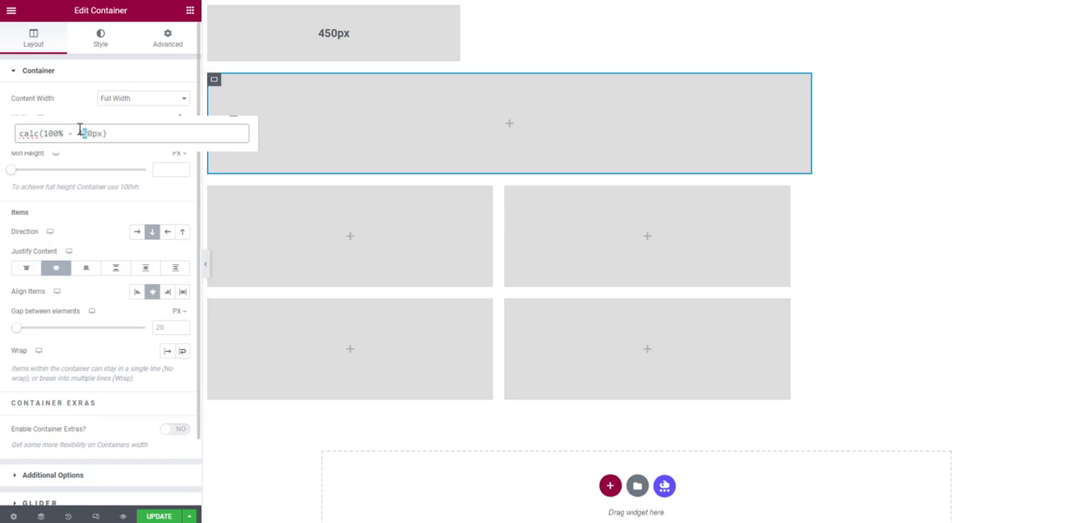
text(7)
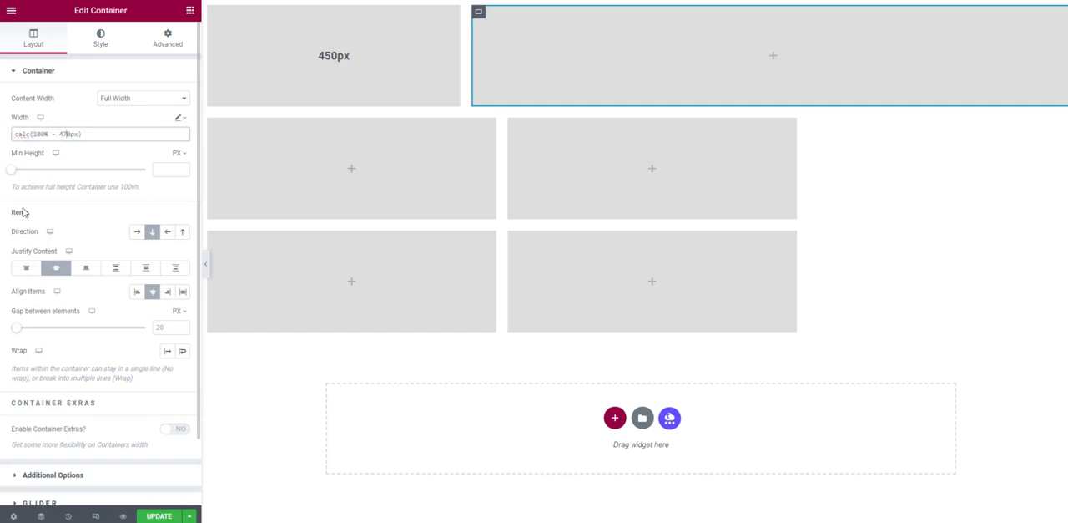
- Update the page and check the top row's layout on the live page at a narrower width
click(159, 515)
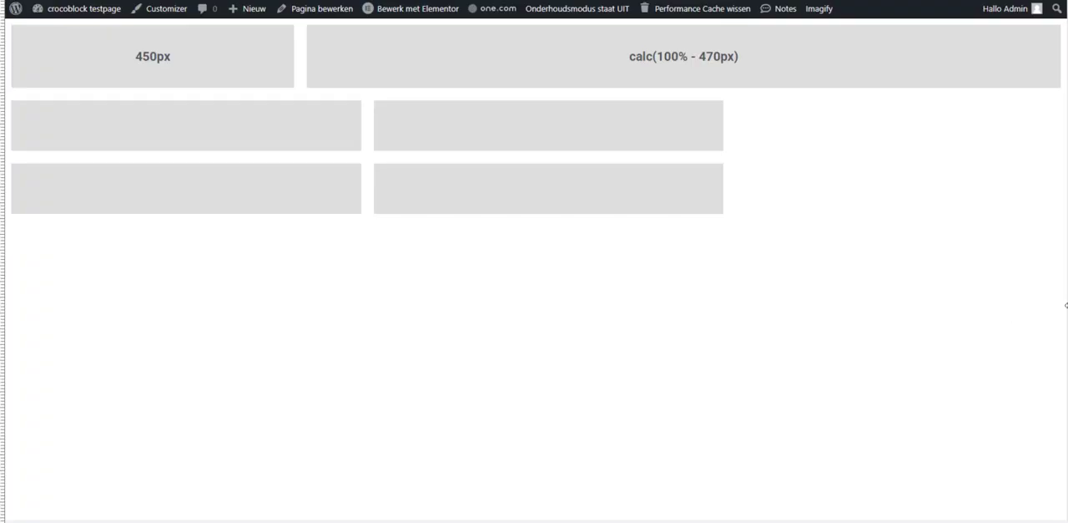
drag(1066, 307, 972, 322)
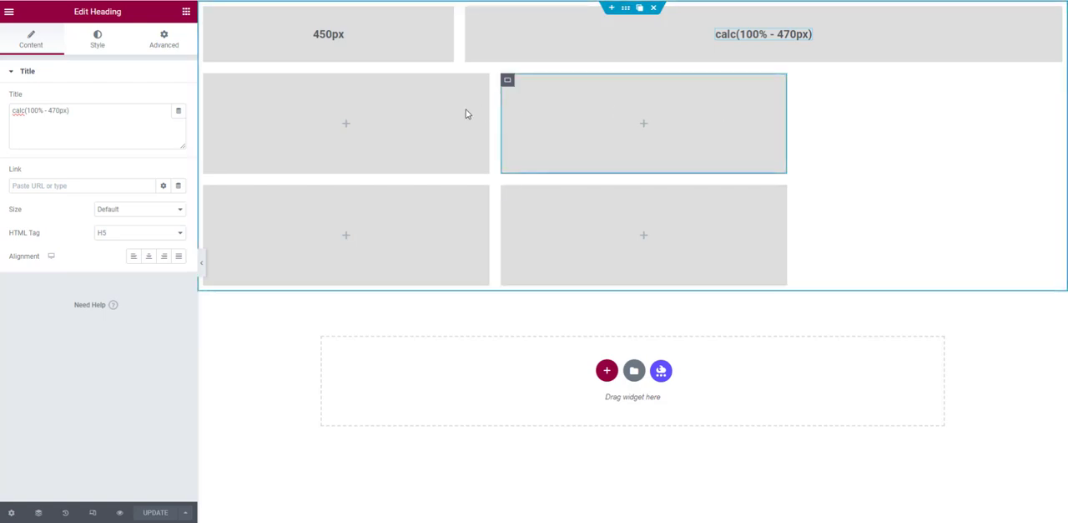
- Set the width of the first container in the second row to 180 px
click(210, 81)
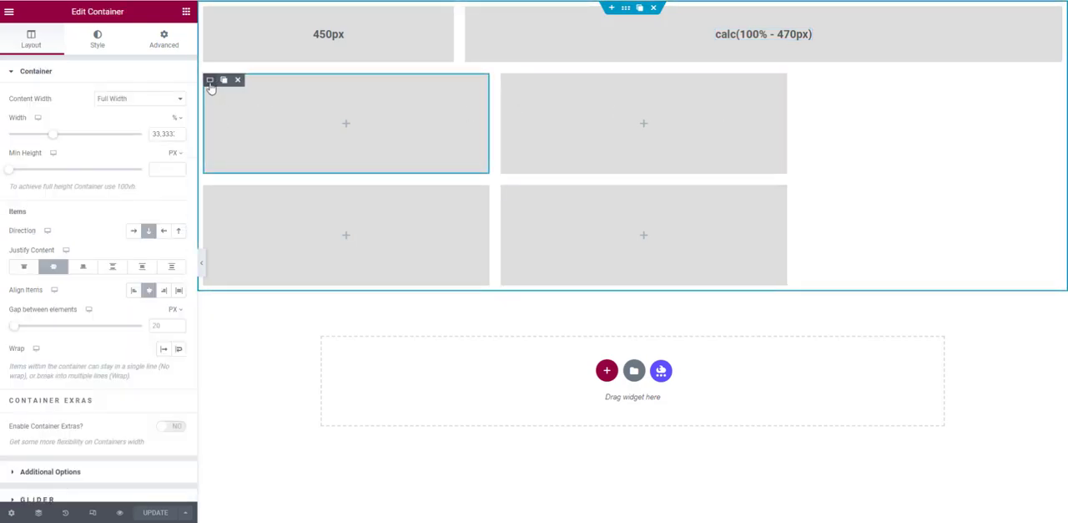
click(176, 120)
click(177, 119)
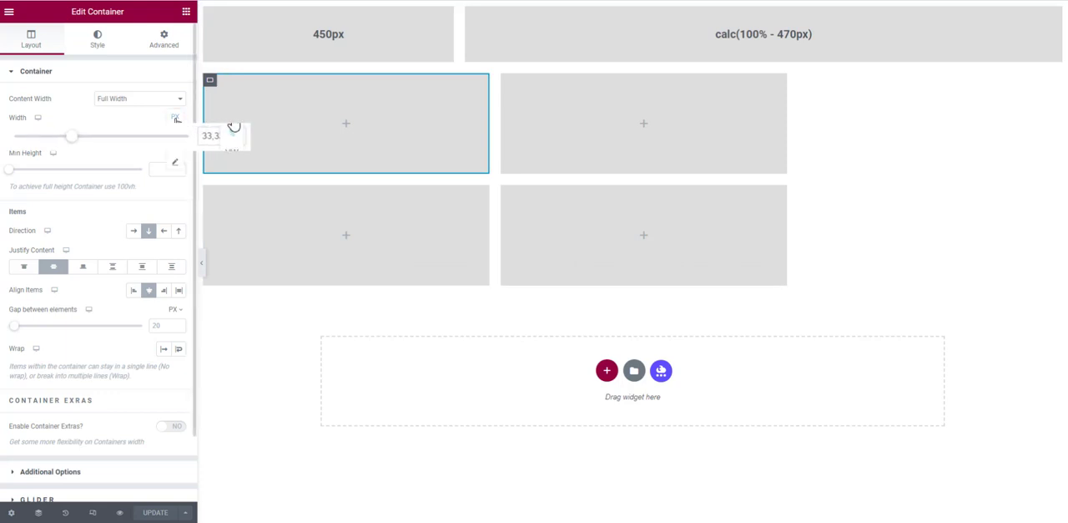
double_click(208, 136)
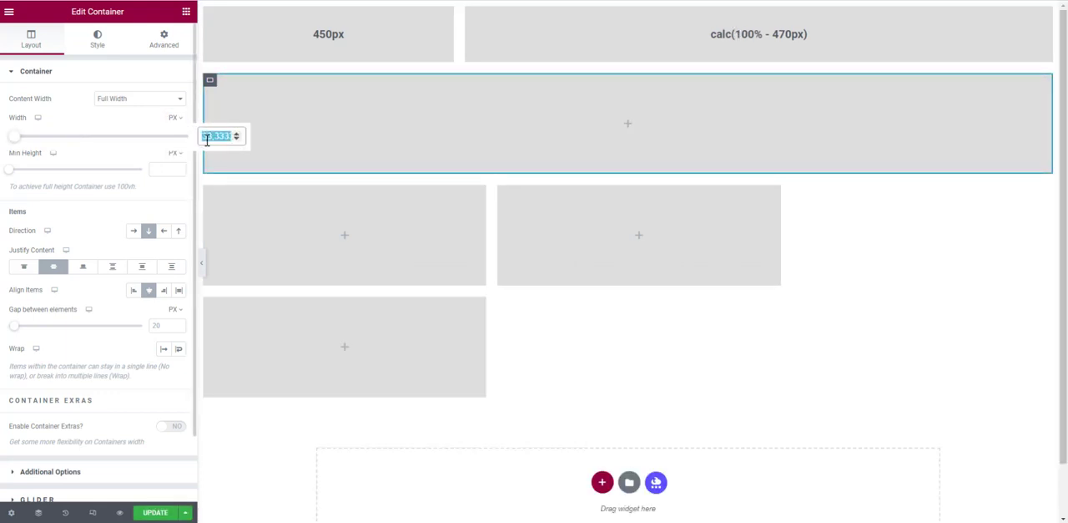
text(180)
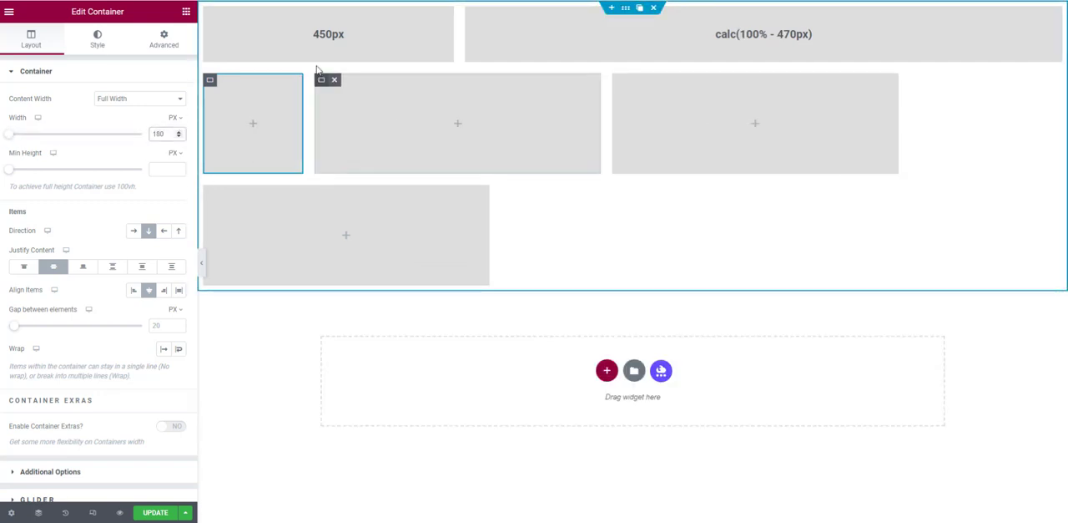
- Copy the 450px heading into the first container of the second row and retitle the copy 180px
right_click(323, 38)
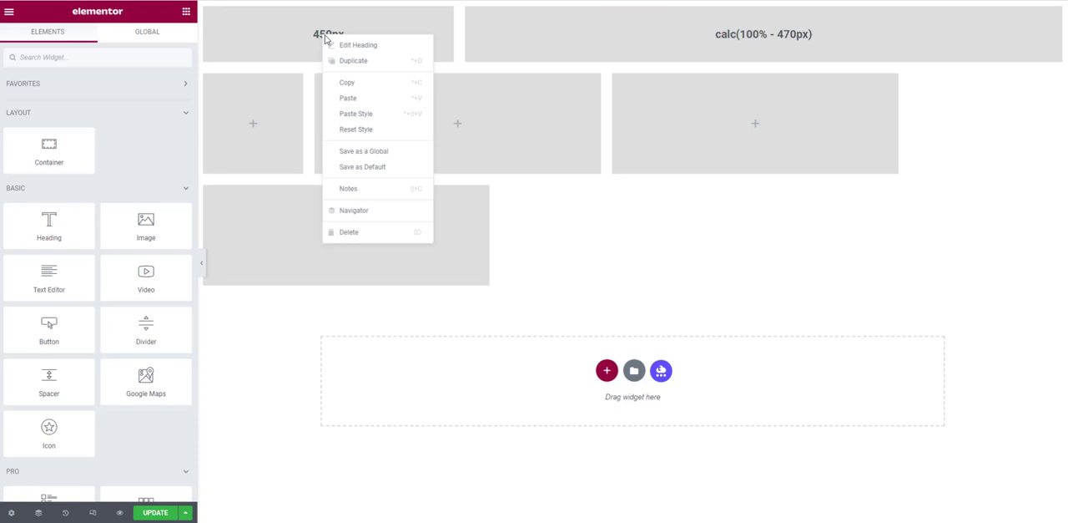
click(346, 81)
right_click(273, 123)
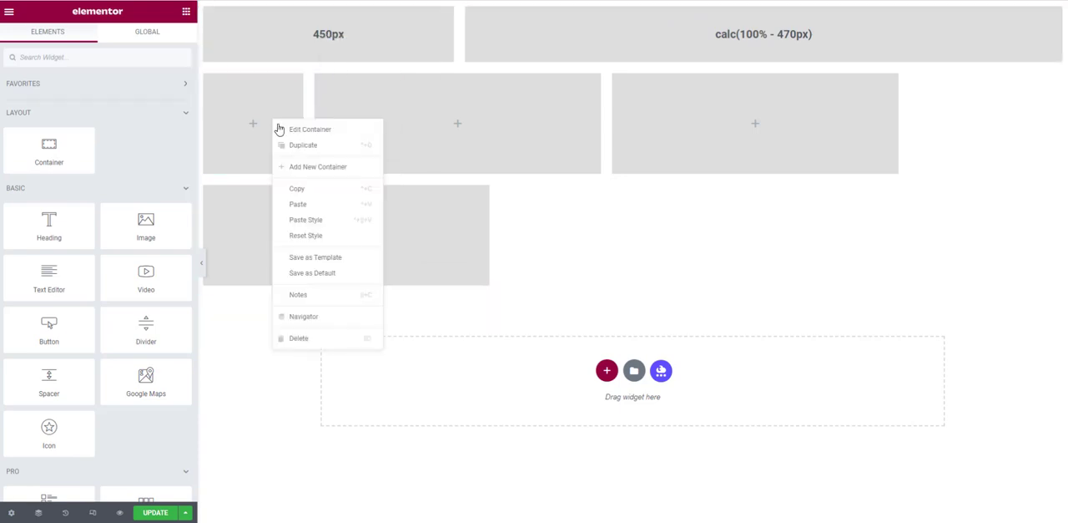
click(292, 203)
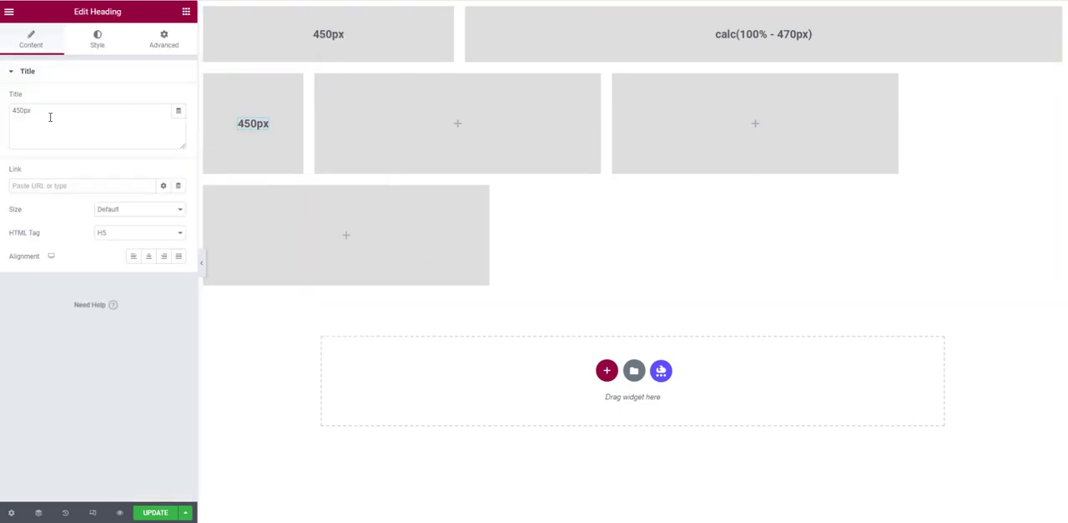
drag(24, 110, 1, 114)
text(180)
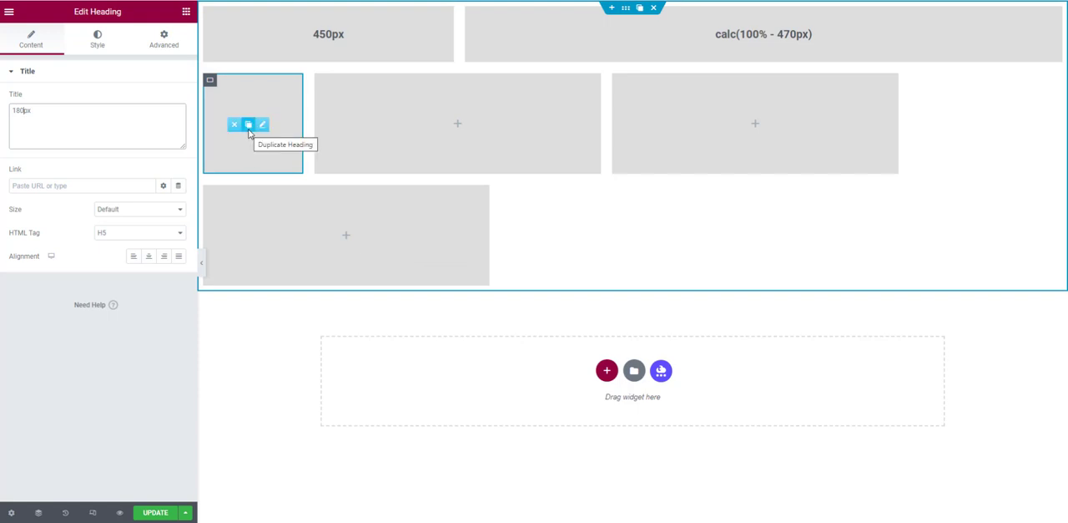
- Duplicate the 180px heading into the second container, retitle it 50%, and place a duplicate of that in the third container
click(248, 134)
drag(250, 136, 441, 126)
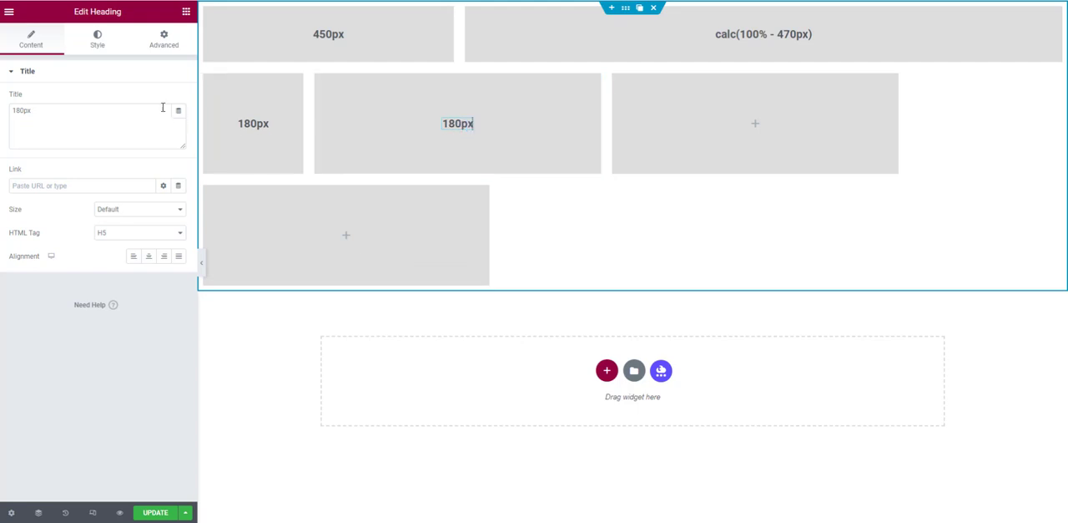
drag(55, 114, 2, 77)
text(50%)
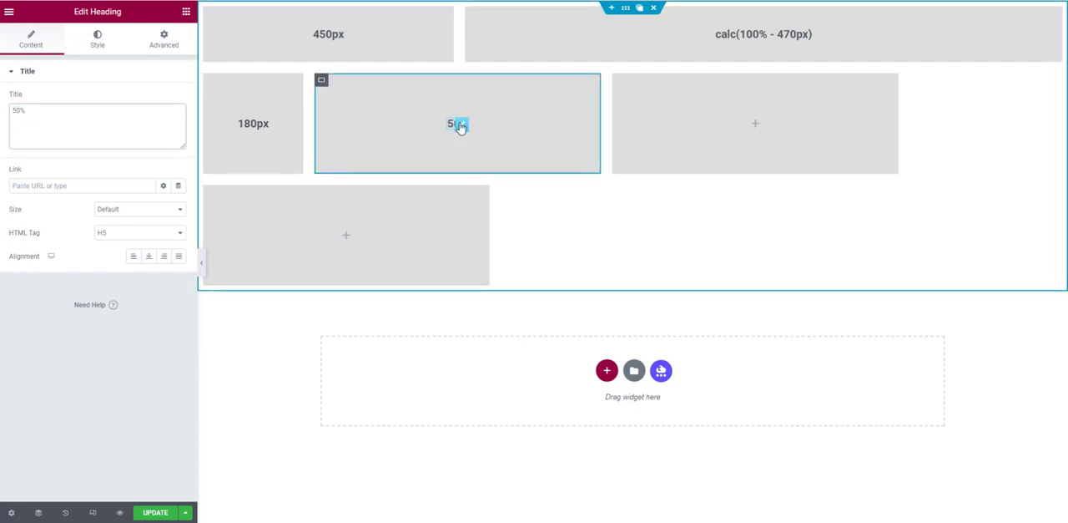
mouse_move(461, 128)
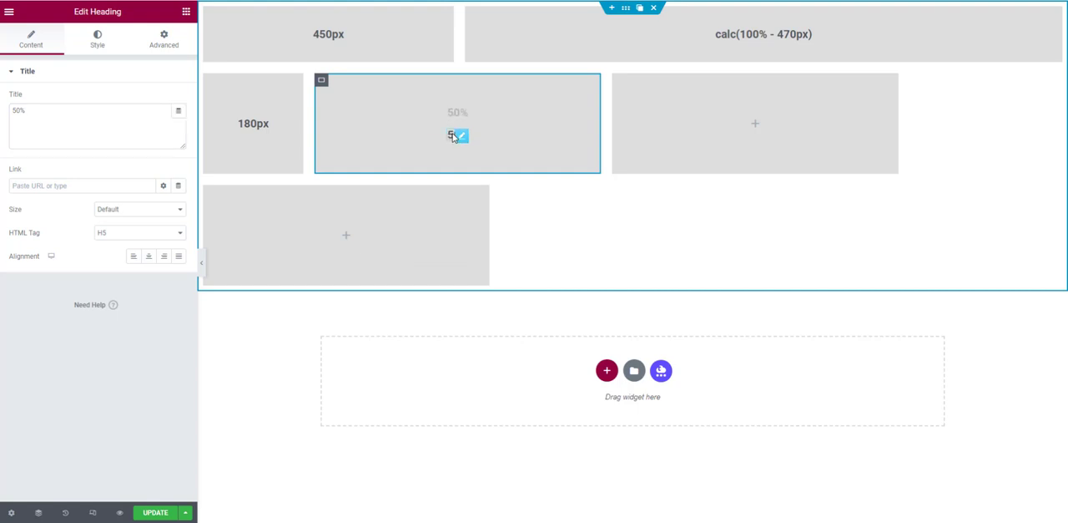
drag(462, 135, 723, 136)
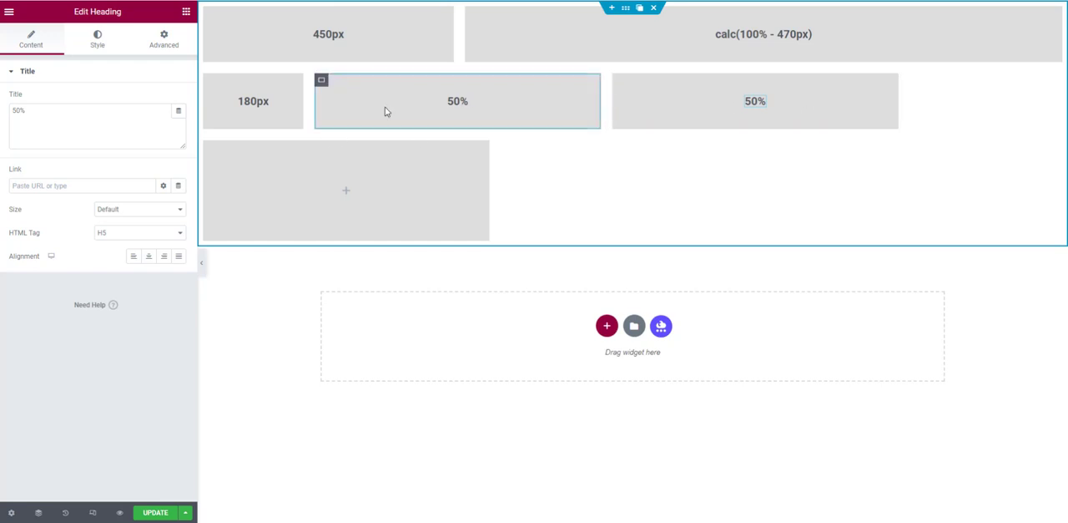
- Give the second container in the second row a custom width of calc(50% - 180px)
click(320, 82)
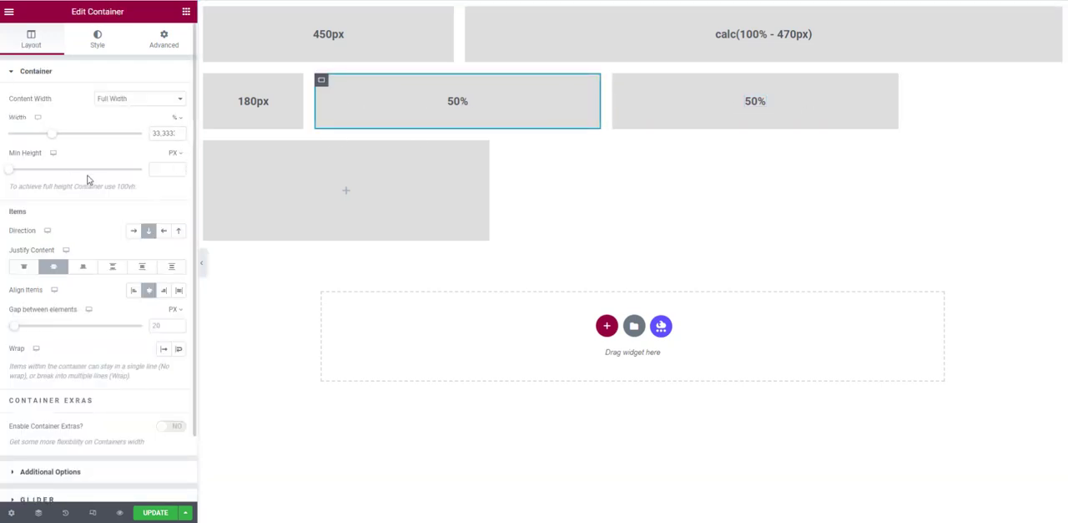
click(178, 117)
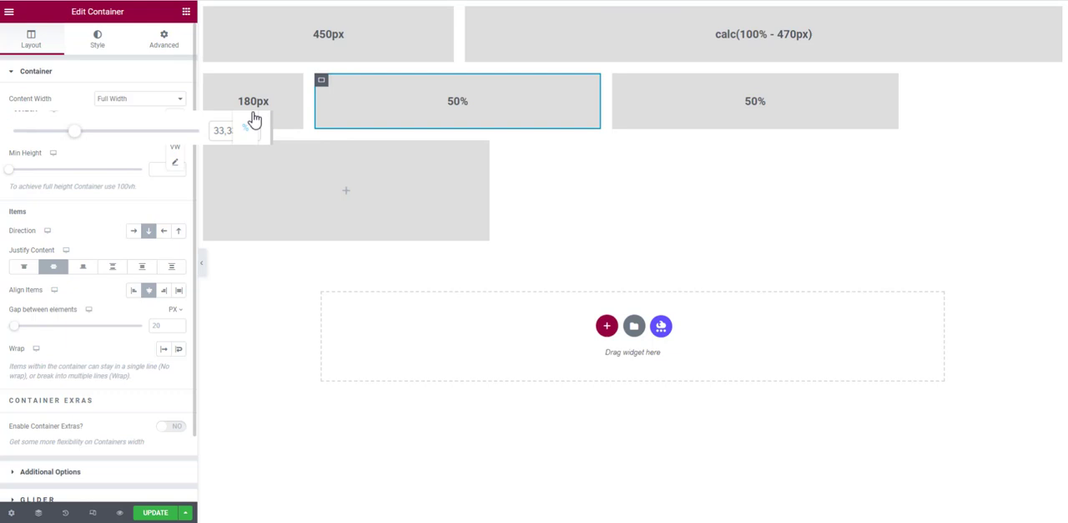
click(177, 166)
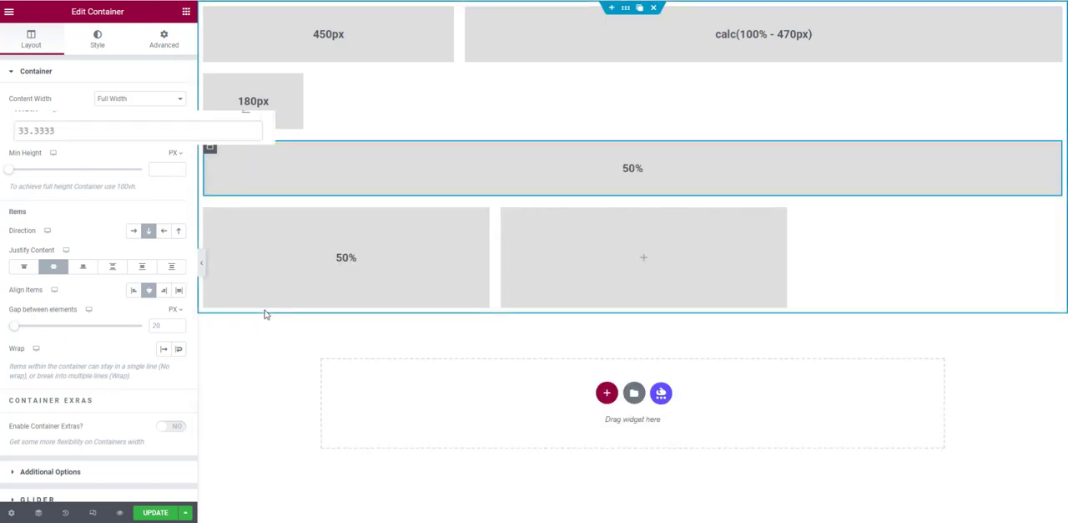
click(127, 131)
drag(159, 131, 2, 138)
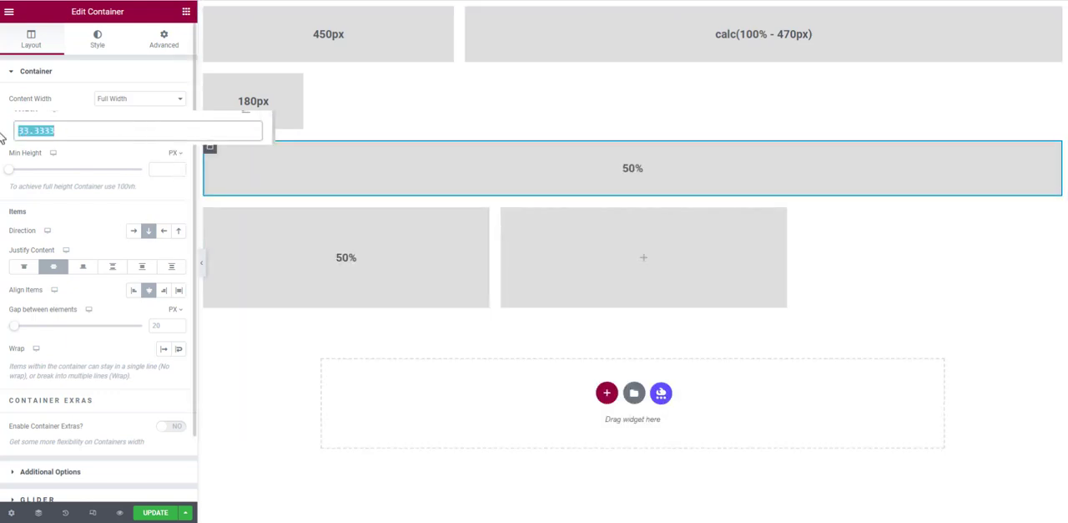
text(calc)
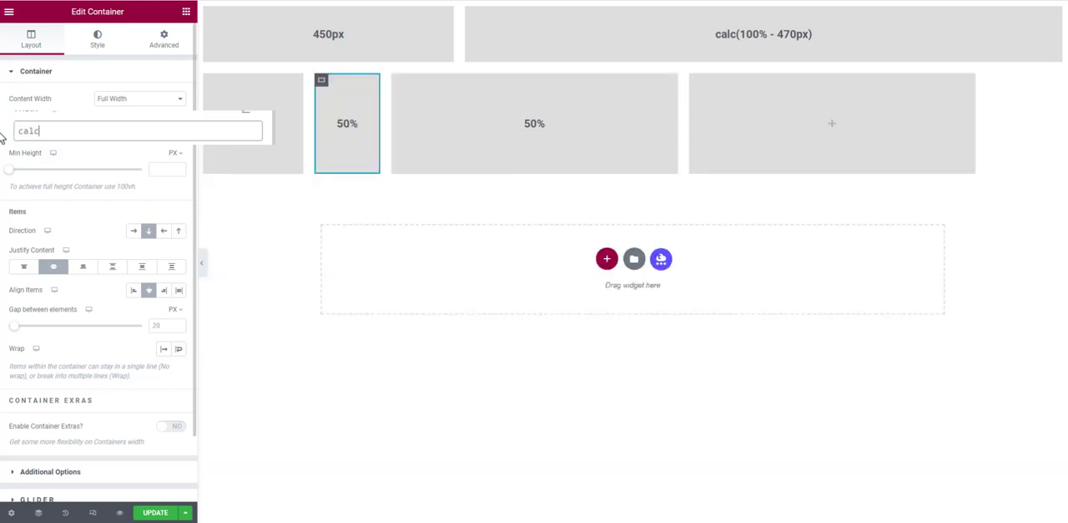
text((50)
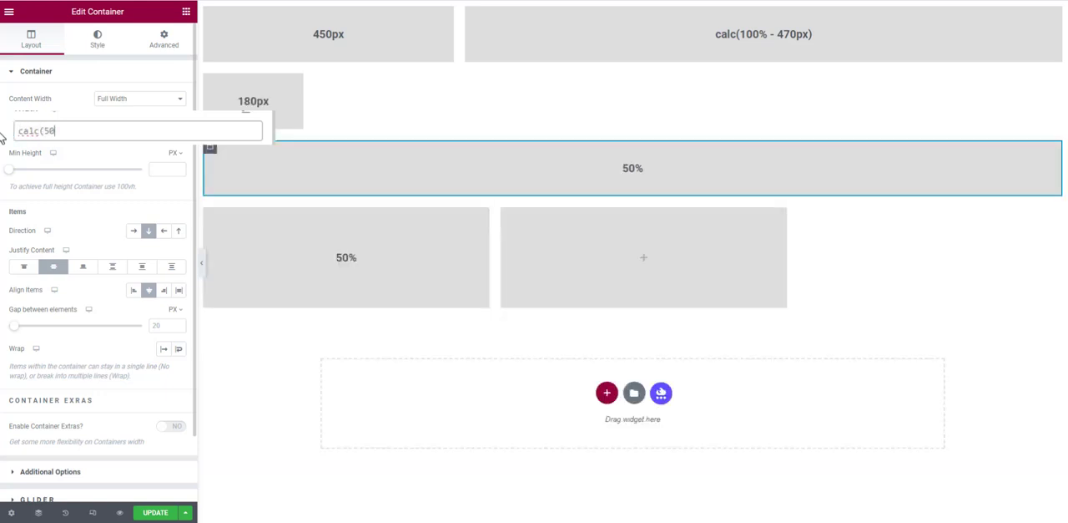
text(%))
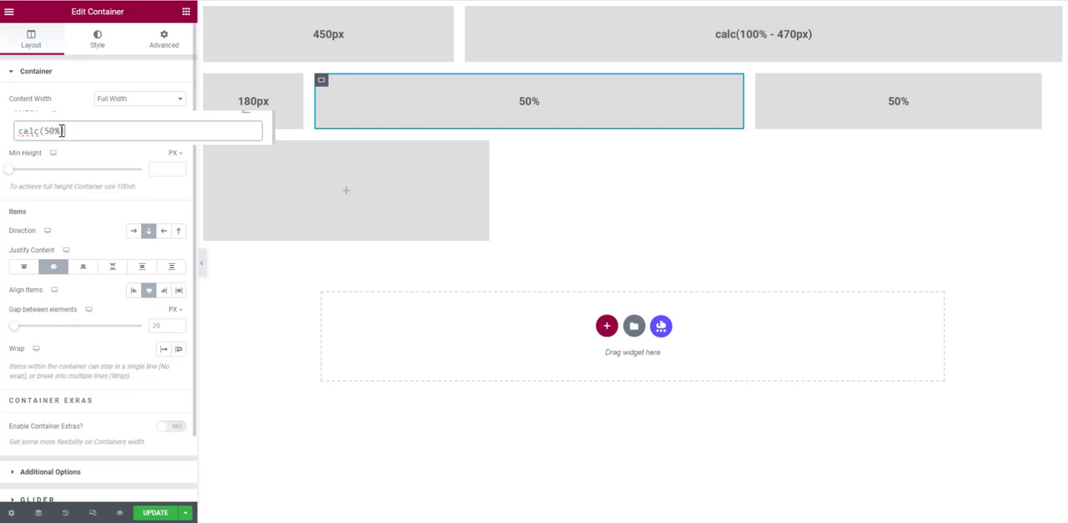
text(-)
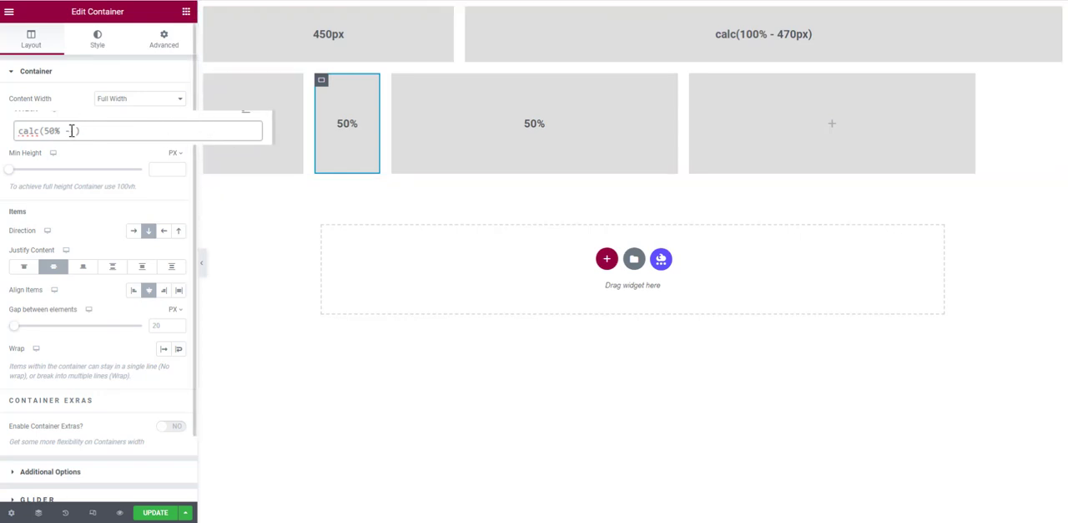
text(80px)
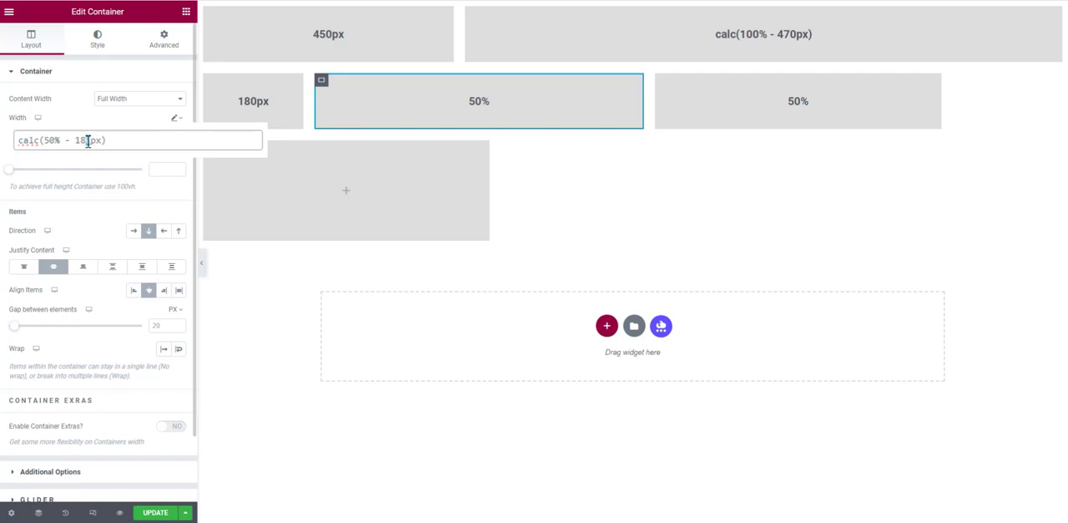
- Change the second-row middle container's custom width to calc(50% - 220px)
drag(88, 141, 76, 142)
text(220)
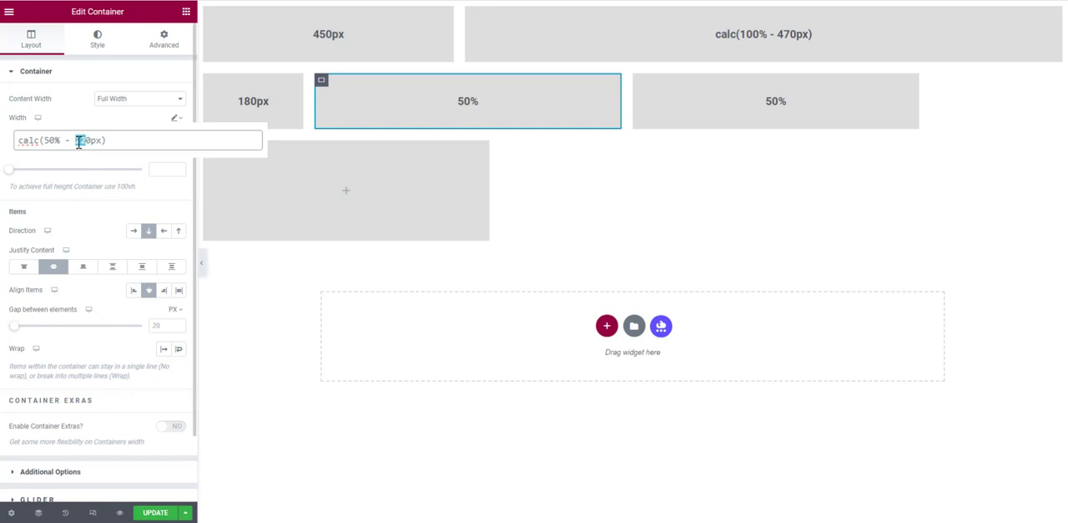
- Set the second-row middle container's custom width to calc(50% - 110px) and paste its style onto the third container
text(1)
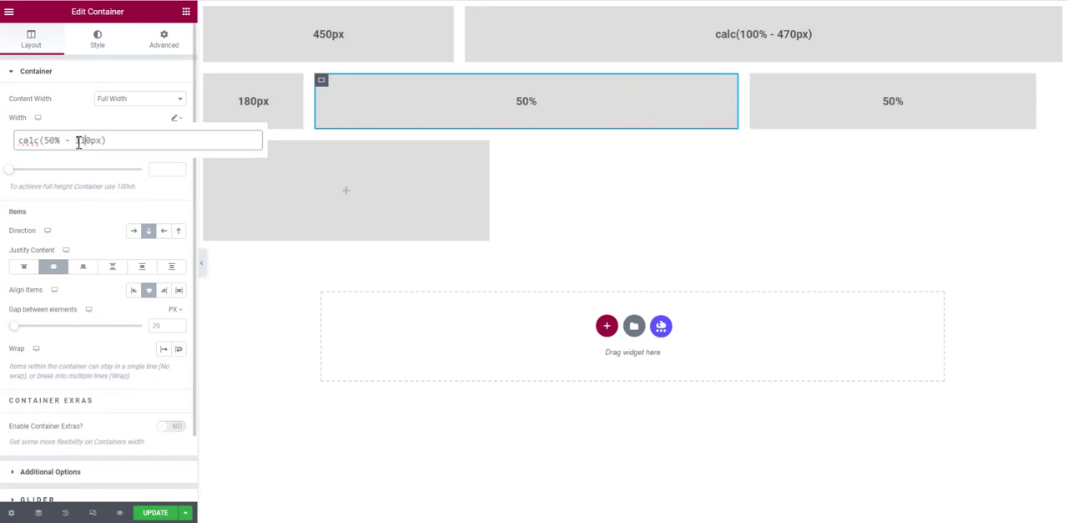
key(Return)
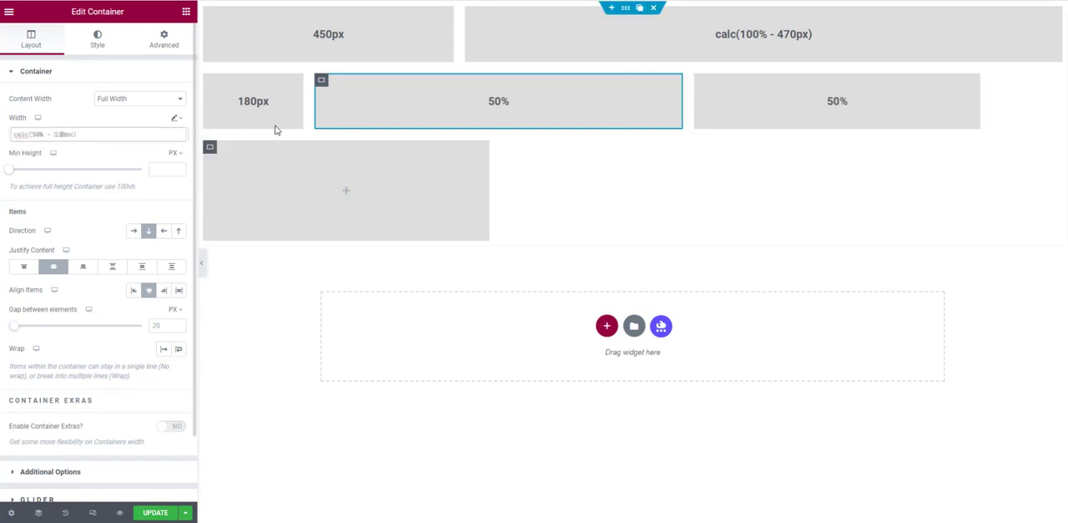
right_click(323, 85)
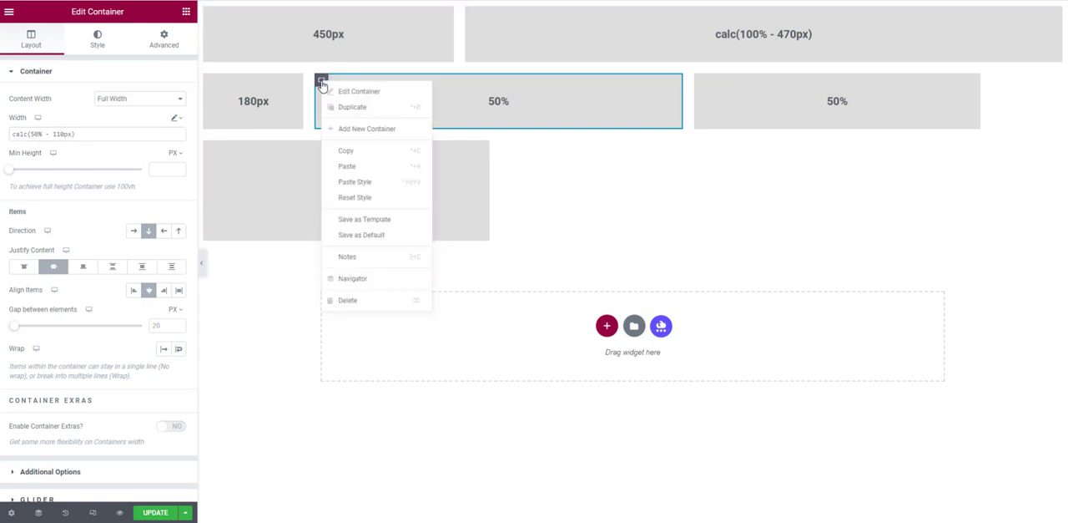
click(357, 150)
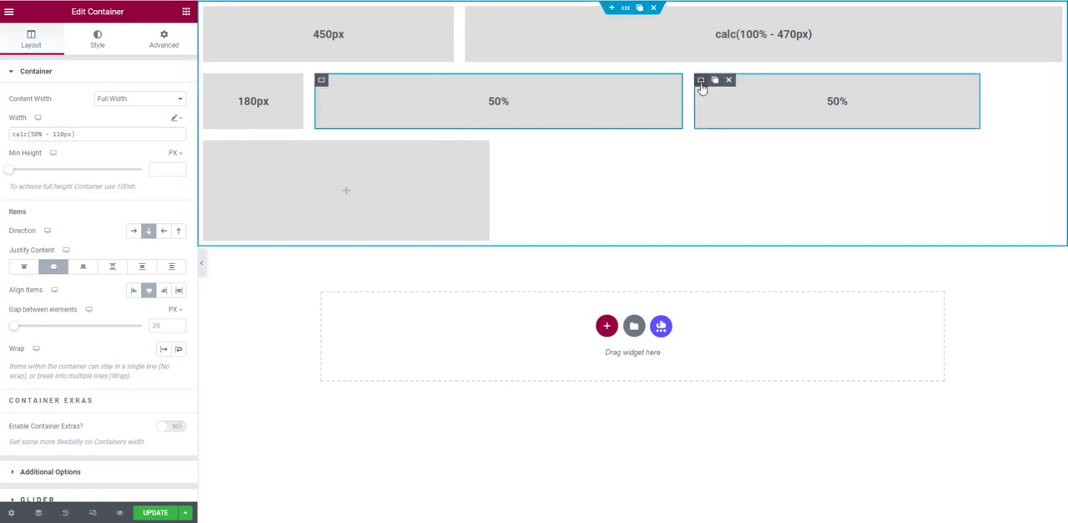
right_click(703, 84)
click(738, 185)
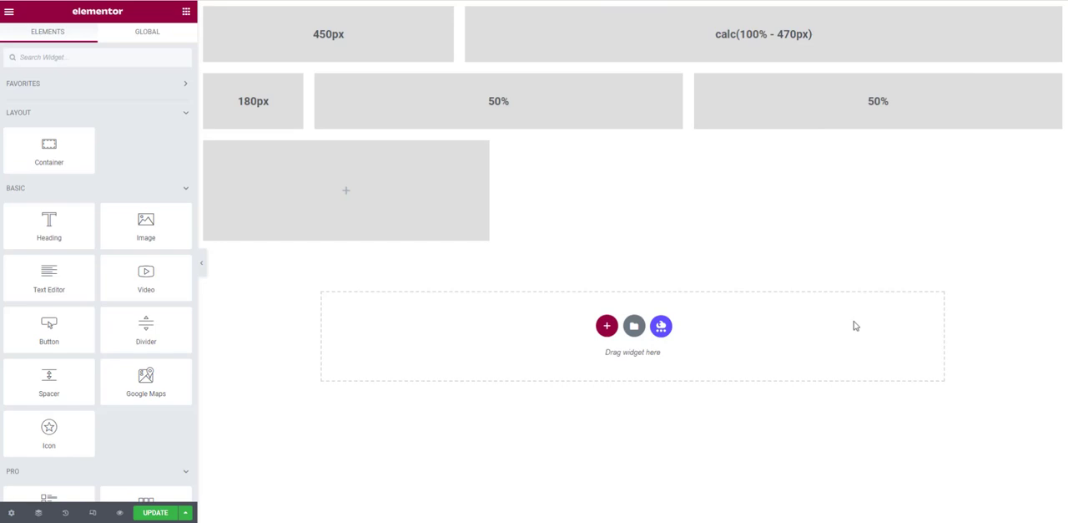
- Copy the middle container's width expression and use it, calc(50% - 110px), as the title of its heading
click(323, 83)
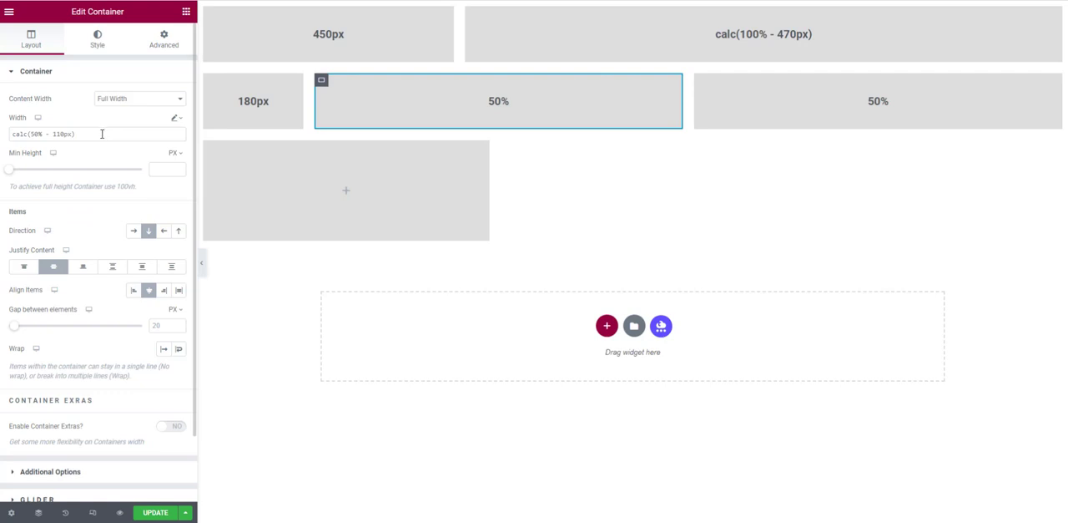
drag(101, 134, 2, 144)
key(ctrl+c)
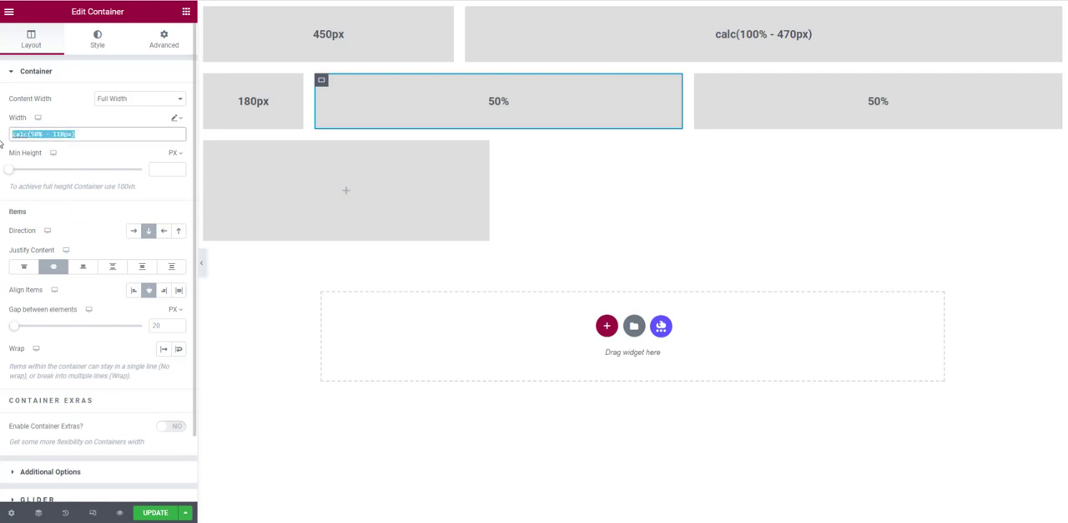
click(503, 103)
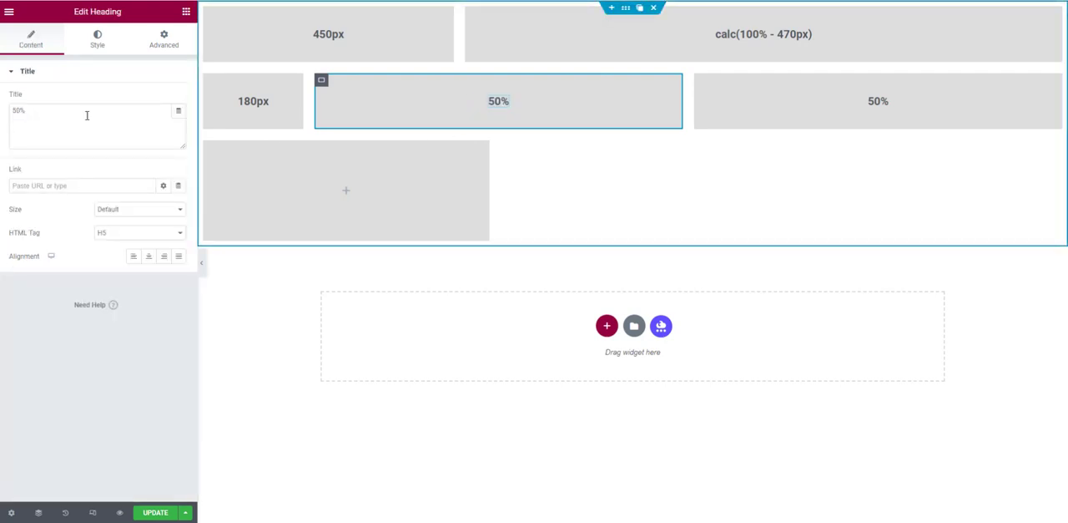
click(33, 112)
key(ctrl+a)
key(ctrl+v)
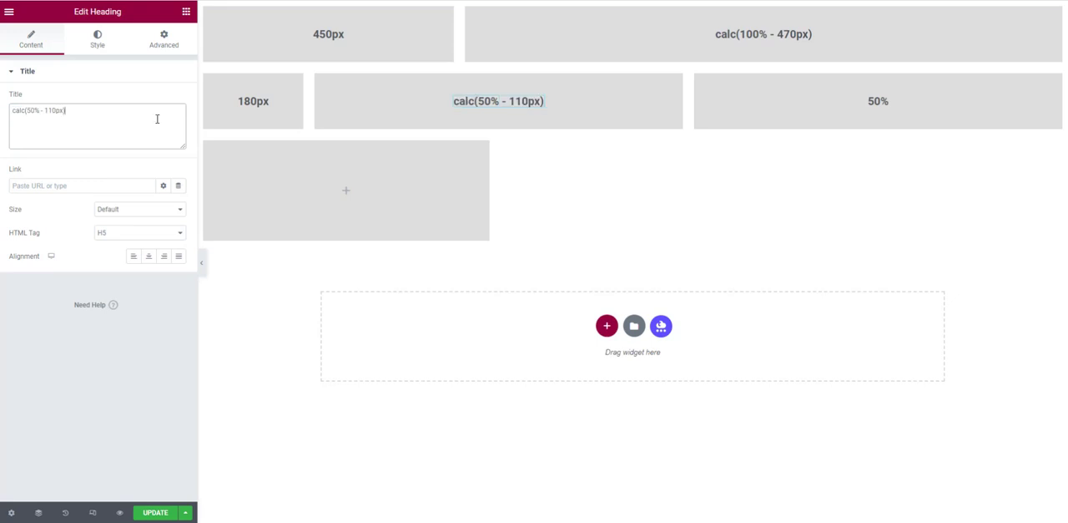
- Retitle the second row's third heading calc(50% - 110px) and update the page
click(882, 104)
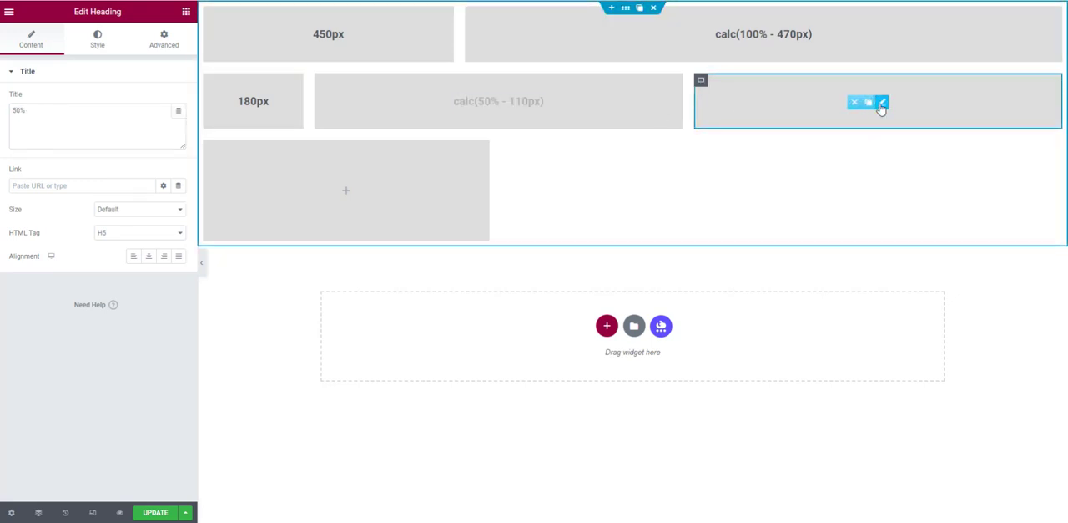
click(51, 111)
key(ctrl+a)
key(ctrl+v)
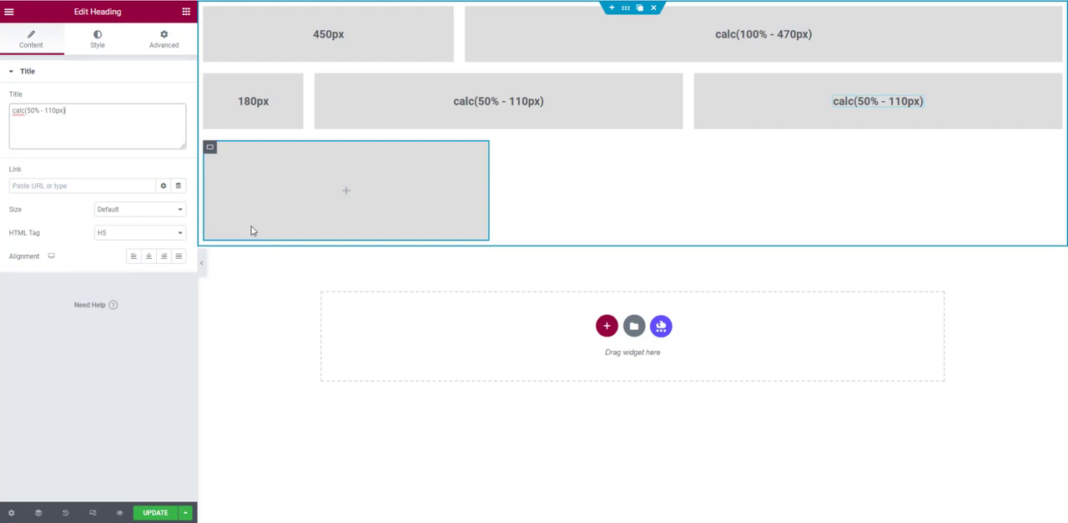
click(150, 511)
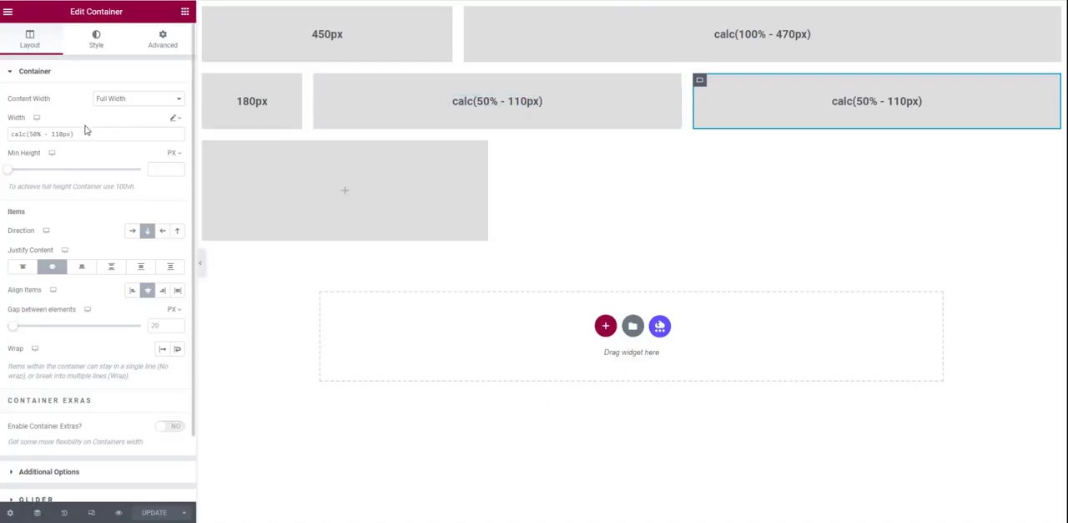
- Set the second row's third container to a custom width of calc(70% - 110px)
click(61, 133)
drag(73, 138, 87, 139)
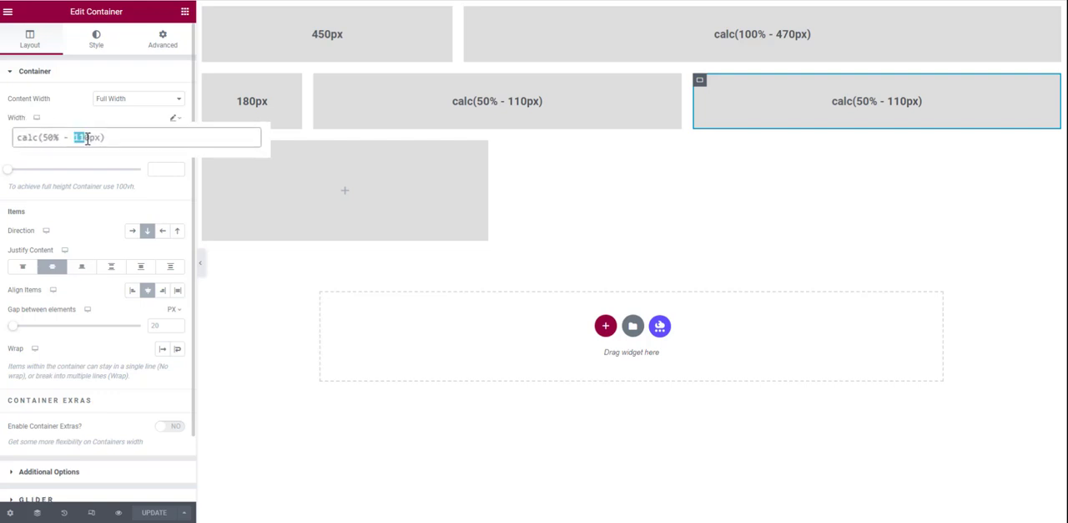
click(130, 136)
key(BackSpace)
text(7)
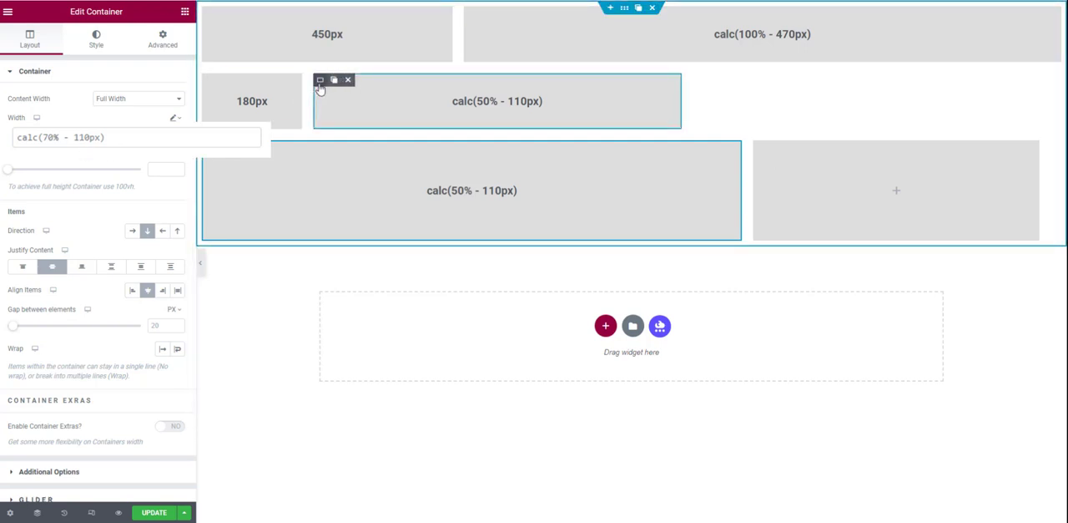
- Set the second row's middle container to a custom width of calc(30% - 110px)
click(318, 87)
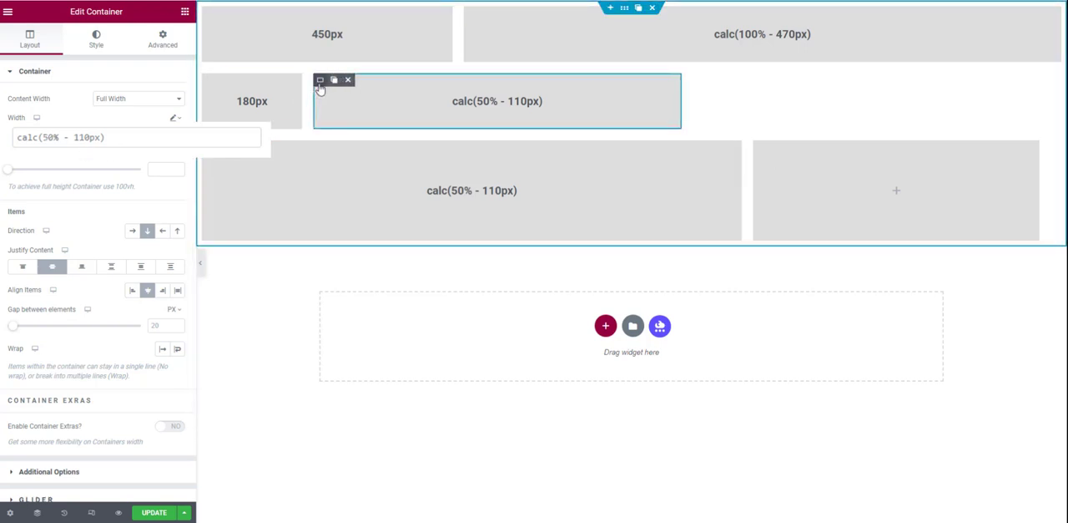
click(53, 134)
key(BackSpace)
text(3)
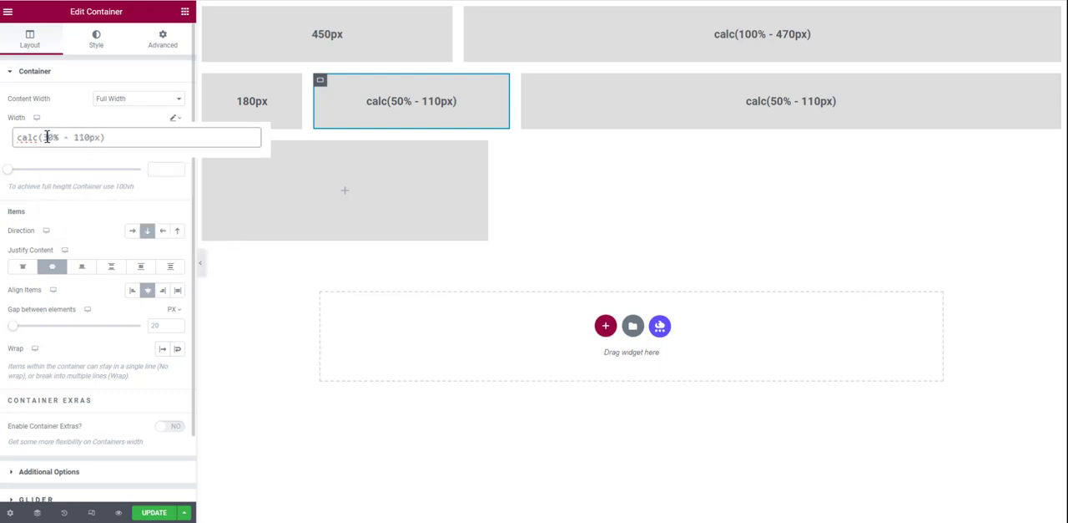
- Change the second row's middle container width to calc(60% - 110px) and the third's to calc(40% - 110px), and update the page
text(6)
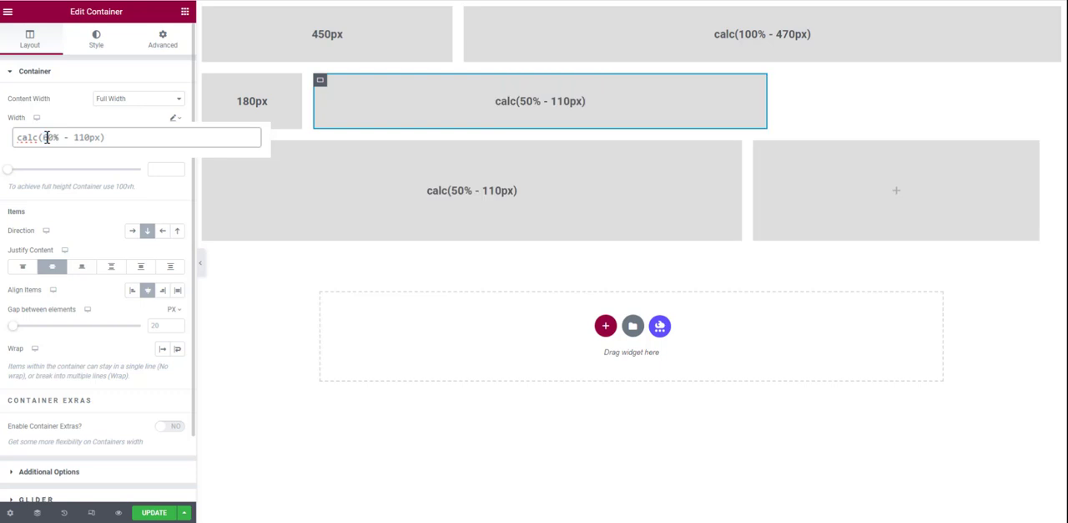
click(209, 151)
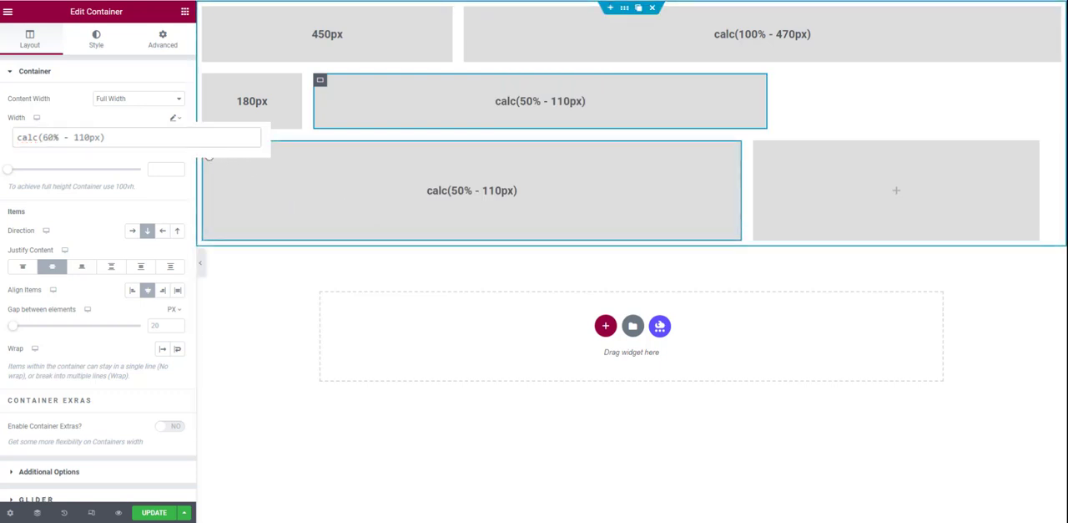
drag(51, 140, 45, 139)
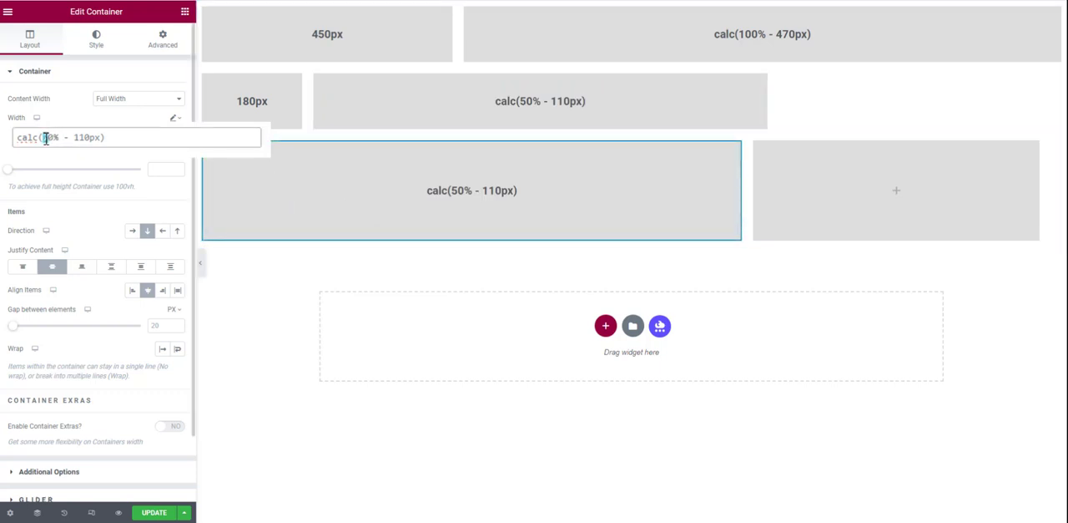
text(5)
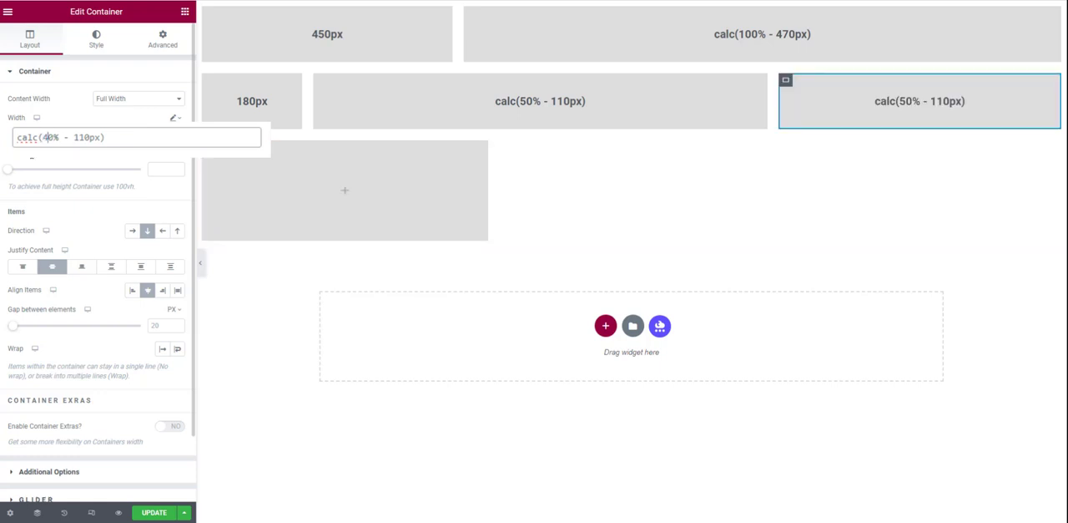
click(153, 512)
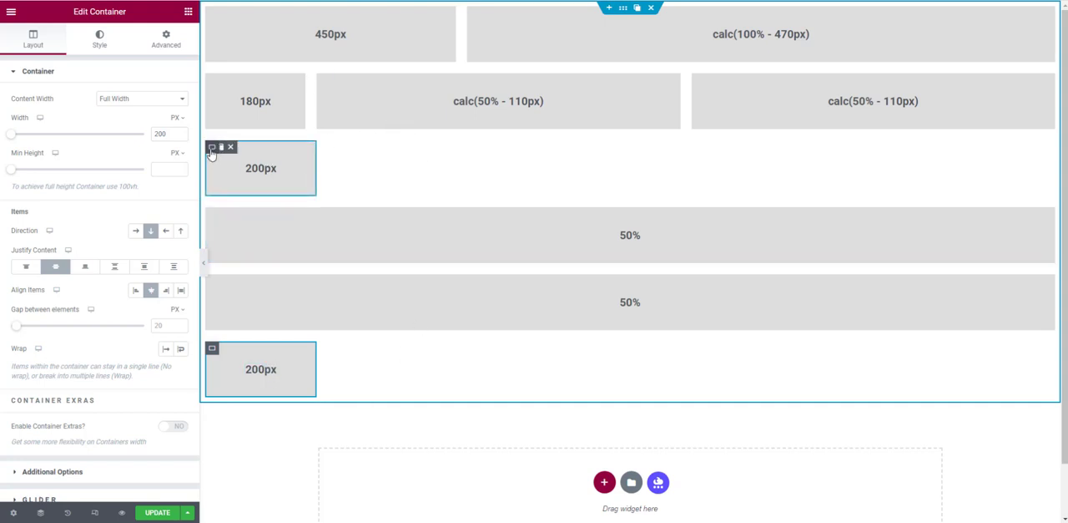
- Check the two 200px containers and give the first 50% container below them a custom width of calc(50% - (400px + 60px) / 2 )
click(221, 147)
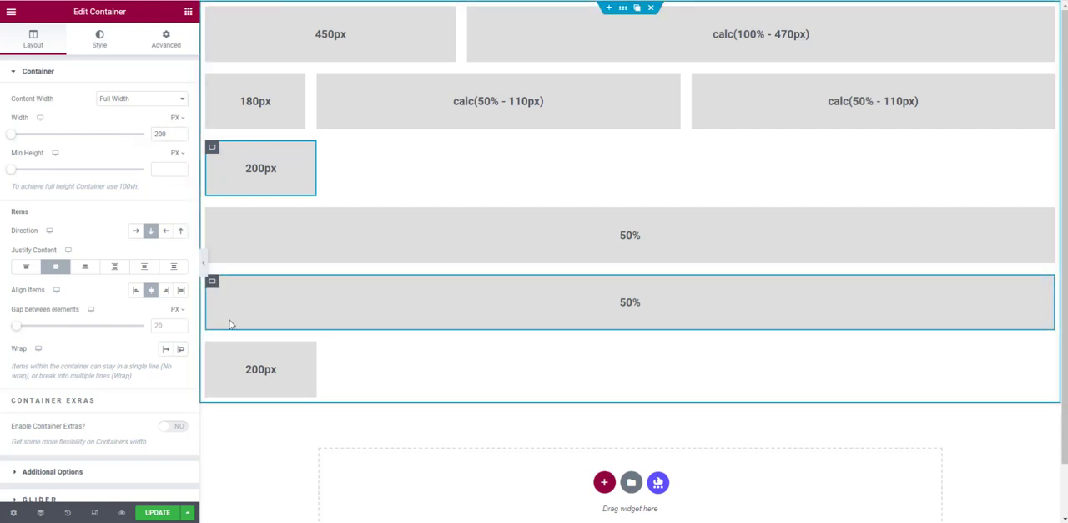
click(212, 350)
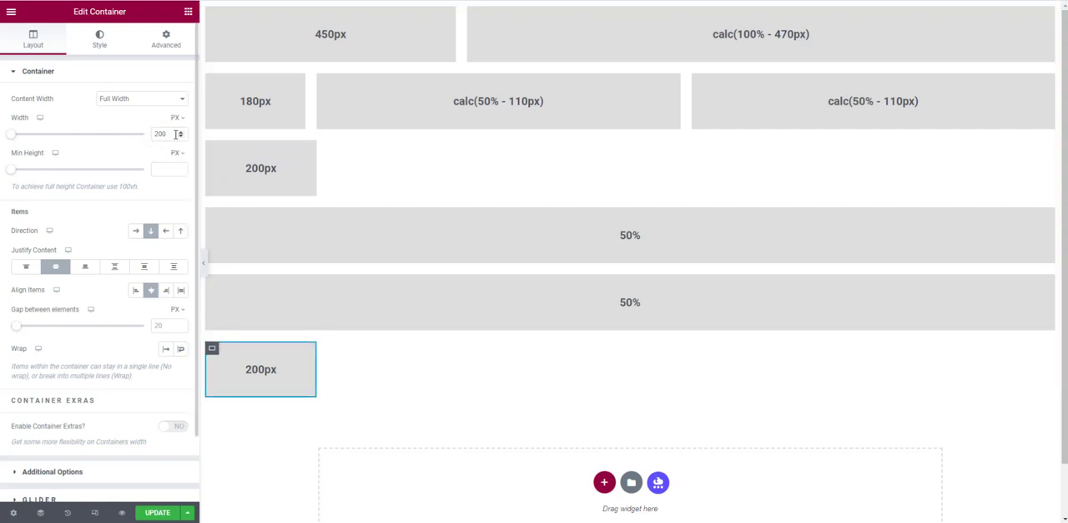
click(214, 218)
click(74, 132)
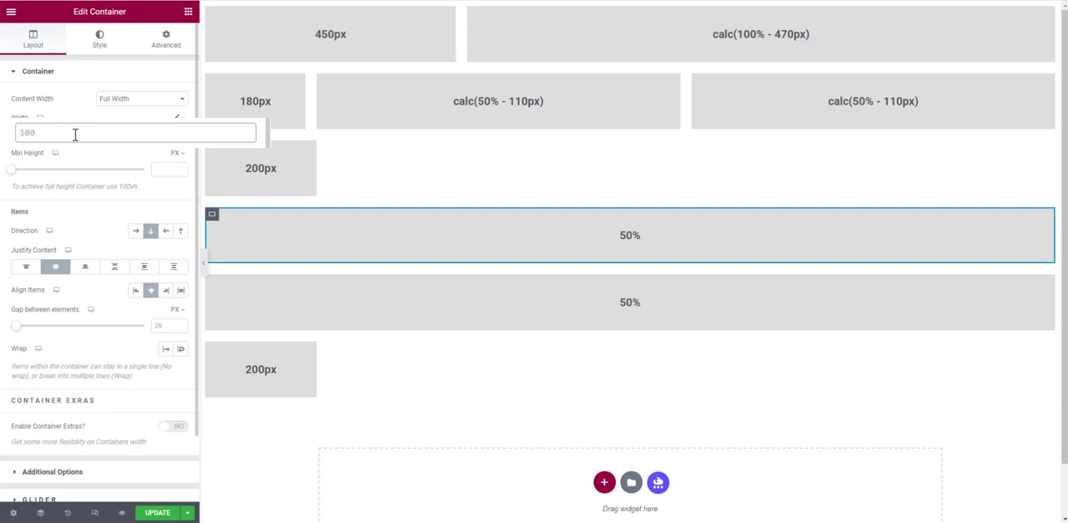
text(calc(50% - (4)
text(0% - (40)
text(0px)
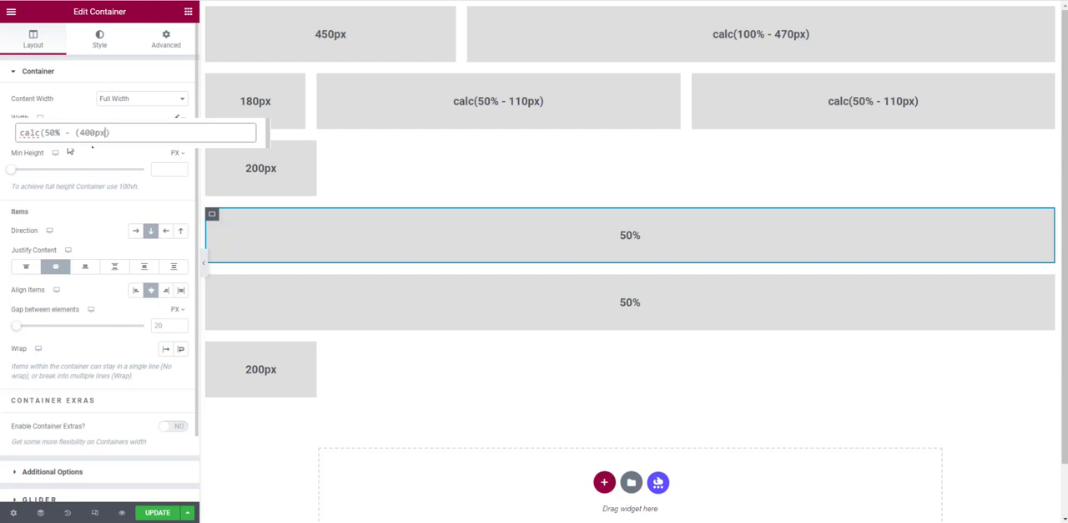
text( +)
text(50)
text(px)
text() / 2)
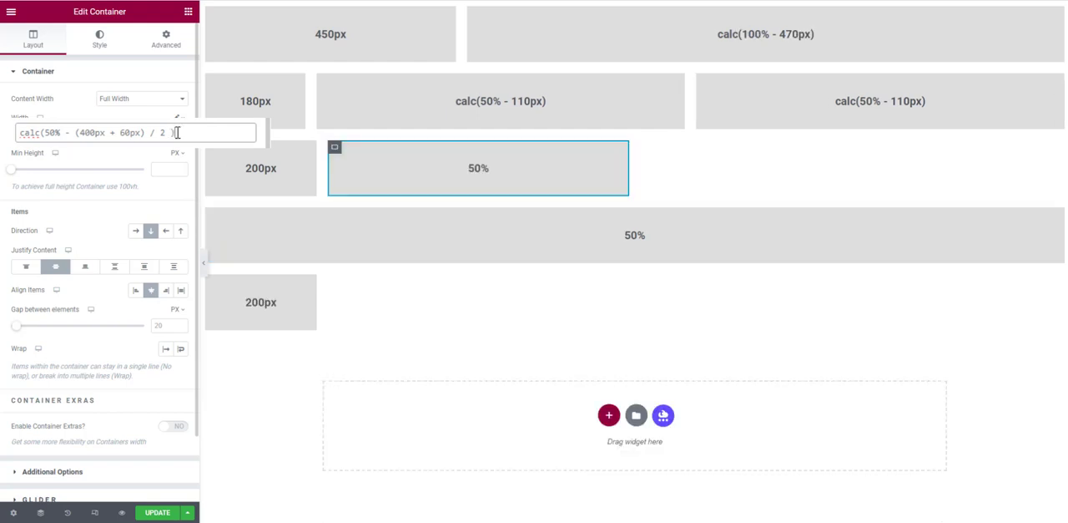
click(397, 162)
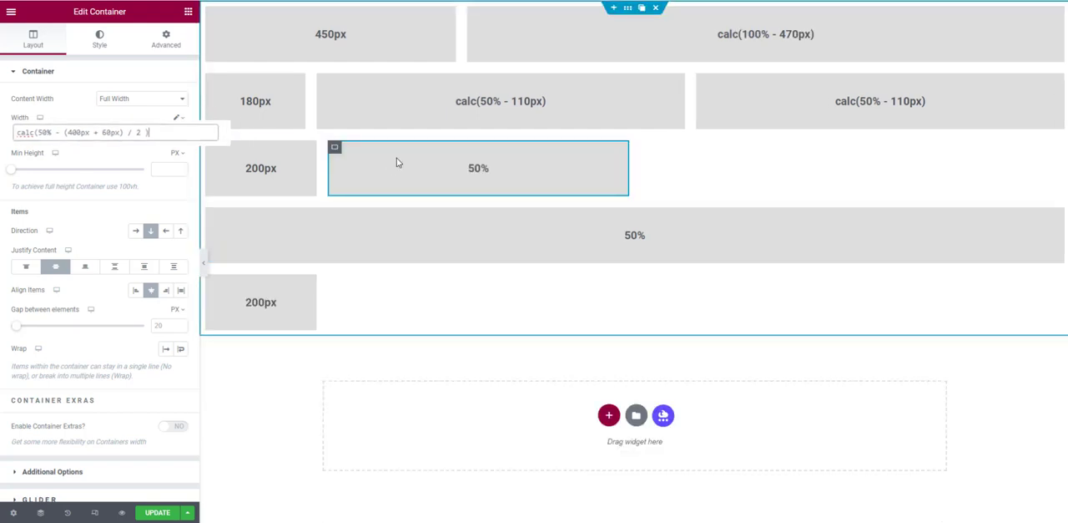
- Copy the resized container's style onto the other 50% container, and open the first 50% heading in the third row for editing
right_click(334, 153)
click(382, 219)
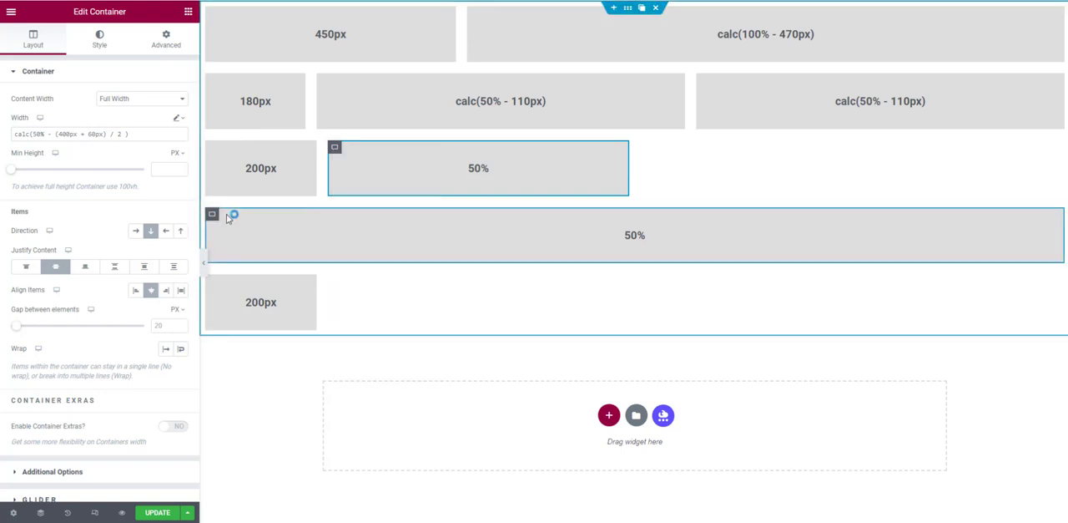
right_click(212, 216)
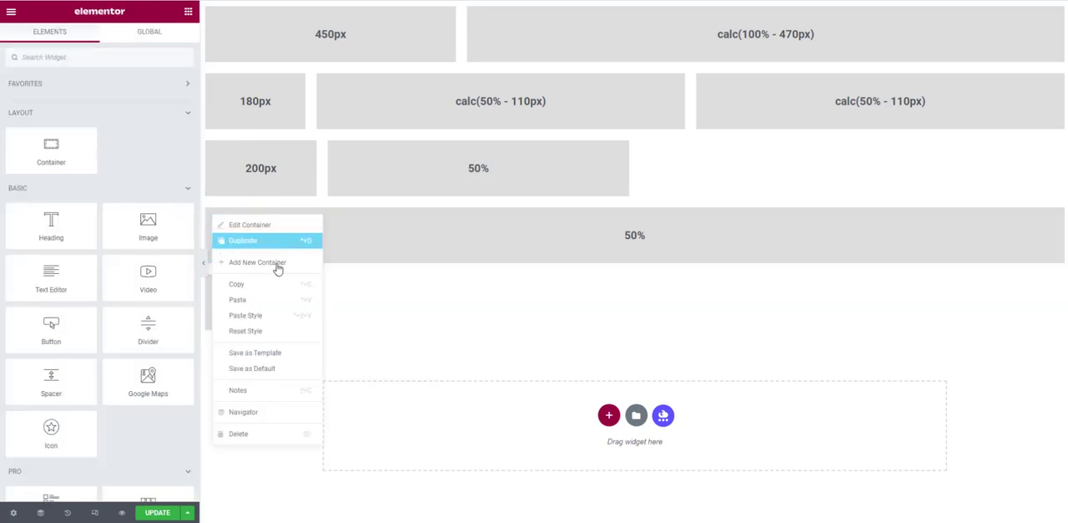
click(272, 320)
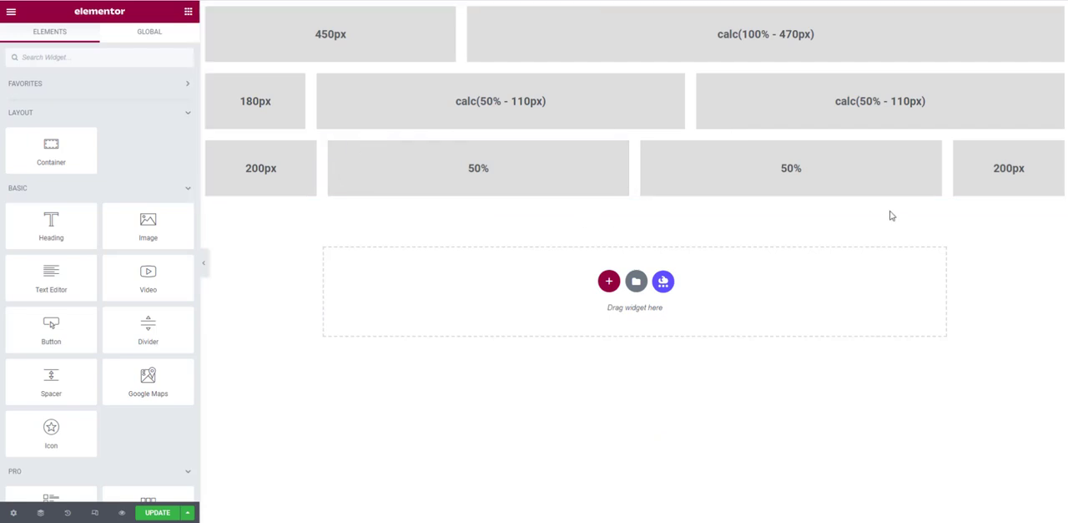
click(472, 172)
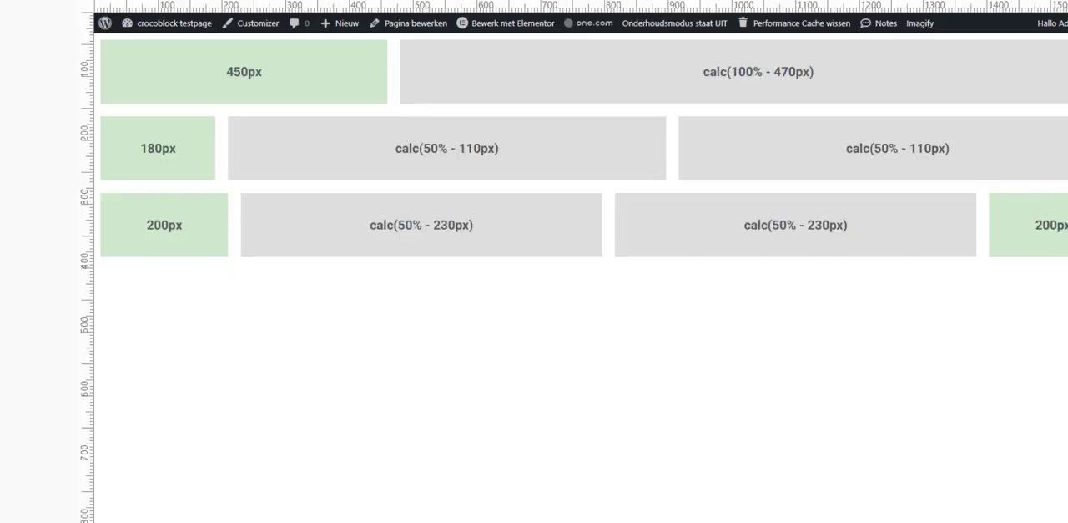
- Narrow the live page to check the three rows, and examine the wrapped museum layout of image cards and placeholder text
drag(1067, 362, 1016, 360)
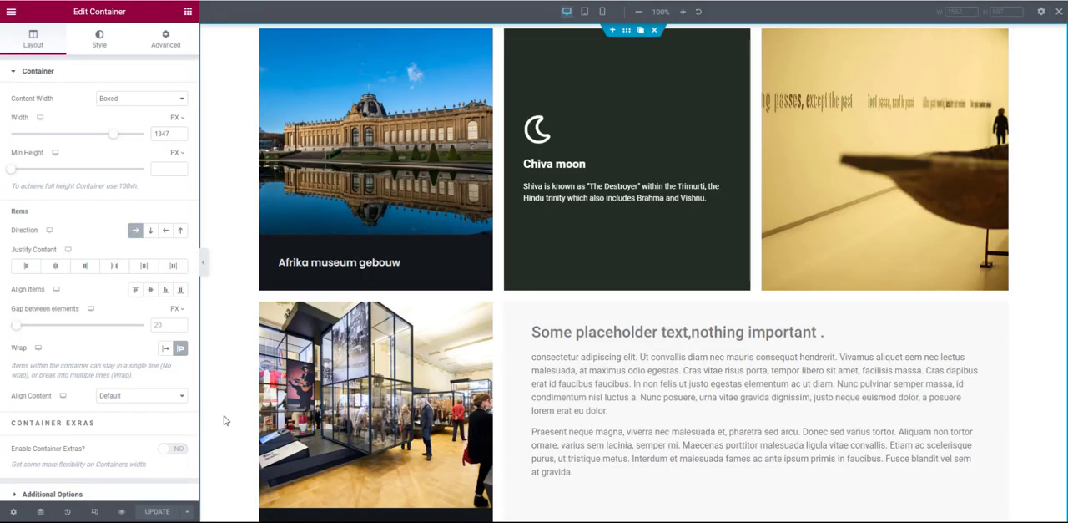
scroll(668, 292, down, 2)
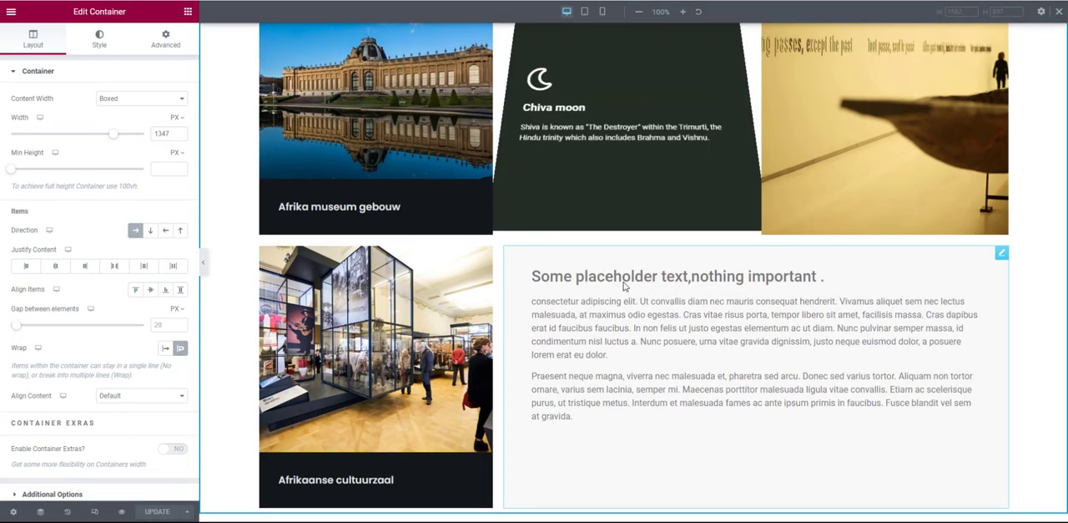
scroll(747, 299, up, 2)
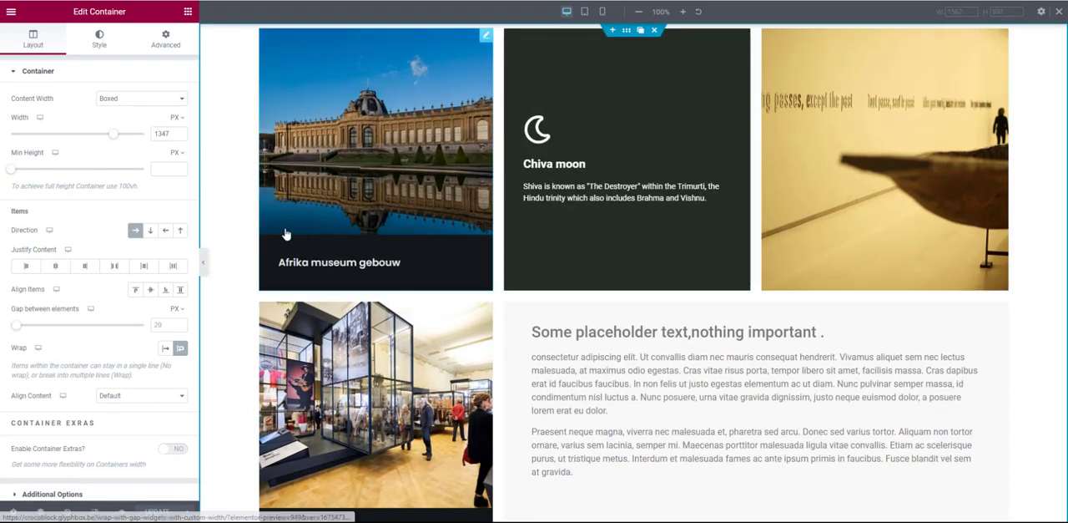
scroll(286, 233, down, 2)
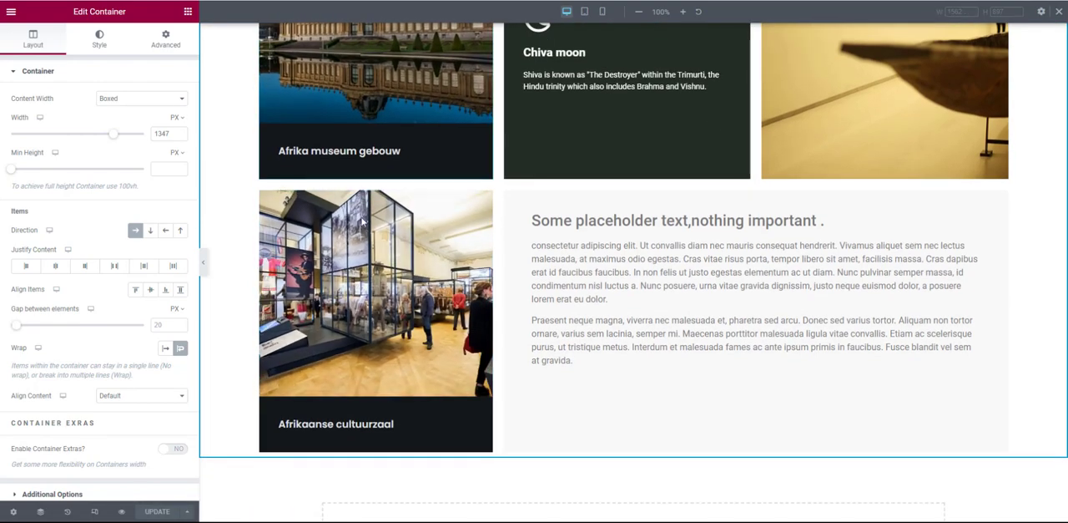
- Open the page structure, expand the museum container, and check the custom widths of its two Call to Action widgets
scroll(604, 336, up, 2)
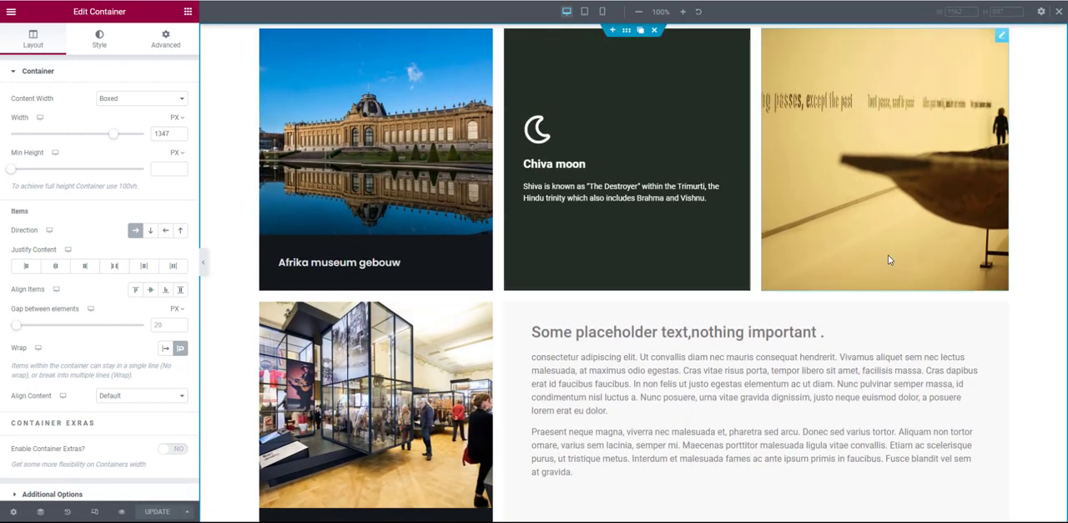
click(41, 510)
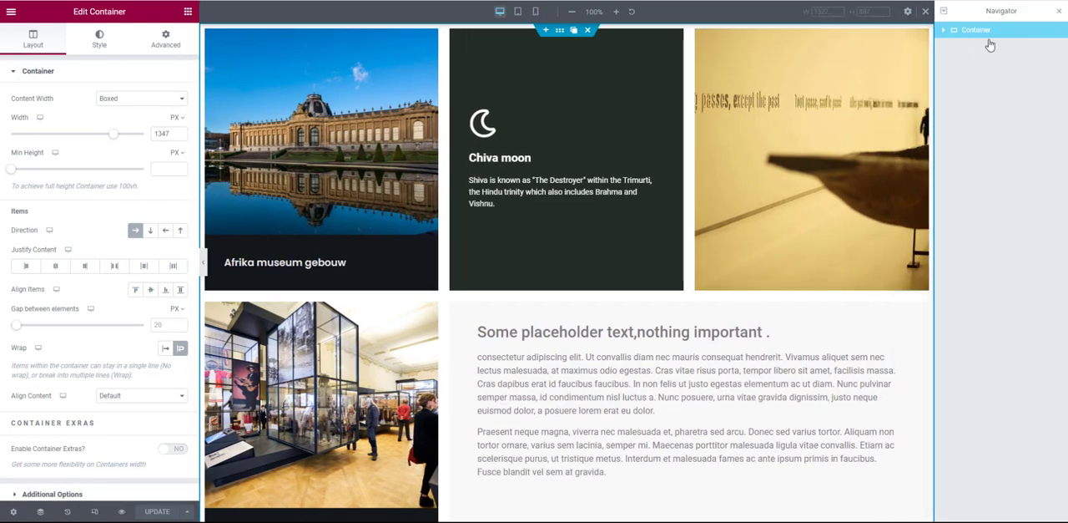
click(944, 31)
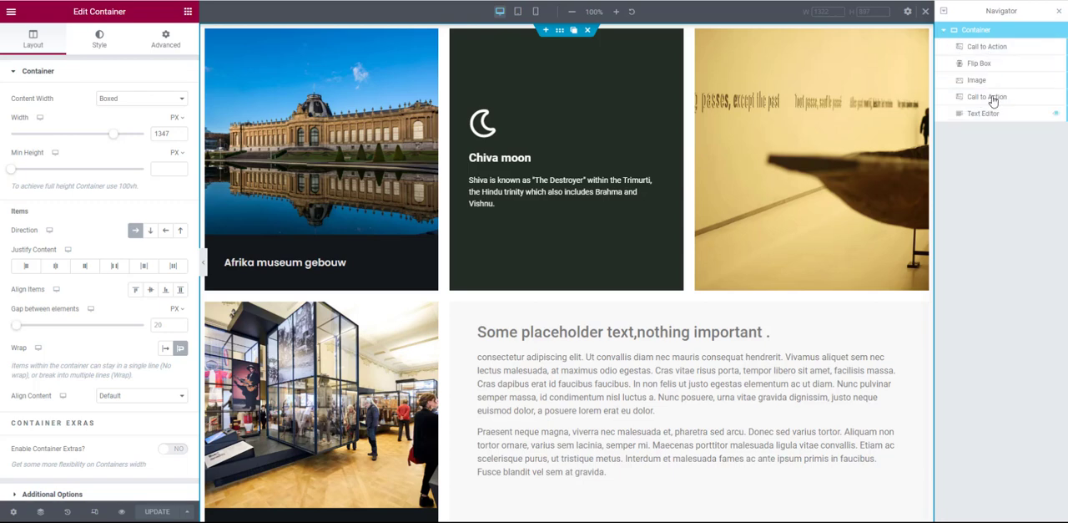
click(987, 48)
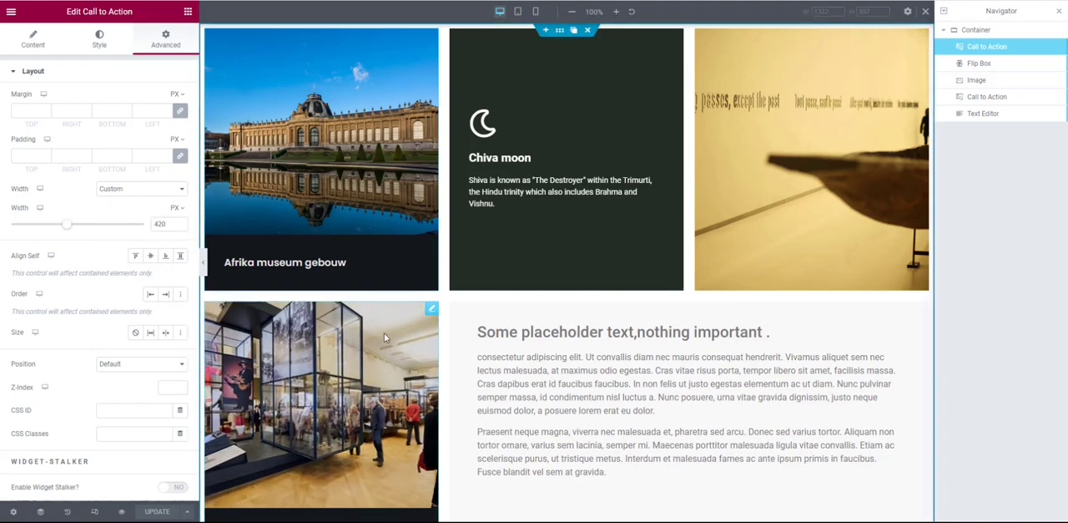
click(432, 311)
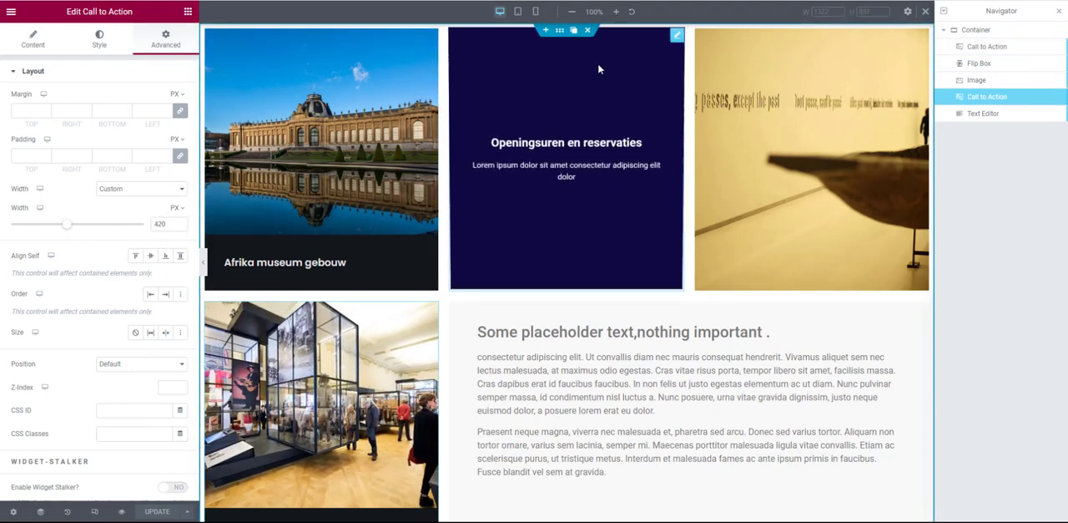
- Check the desktop calc() width formulas of the Flip Box, the Image and the Text Editor widgets
click(970, 65)
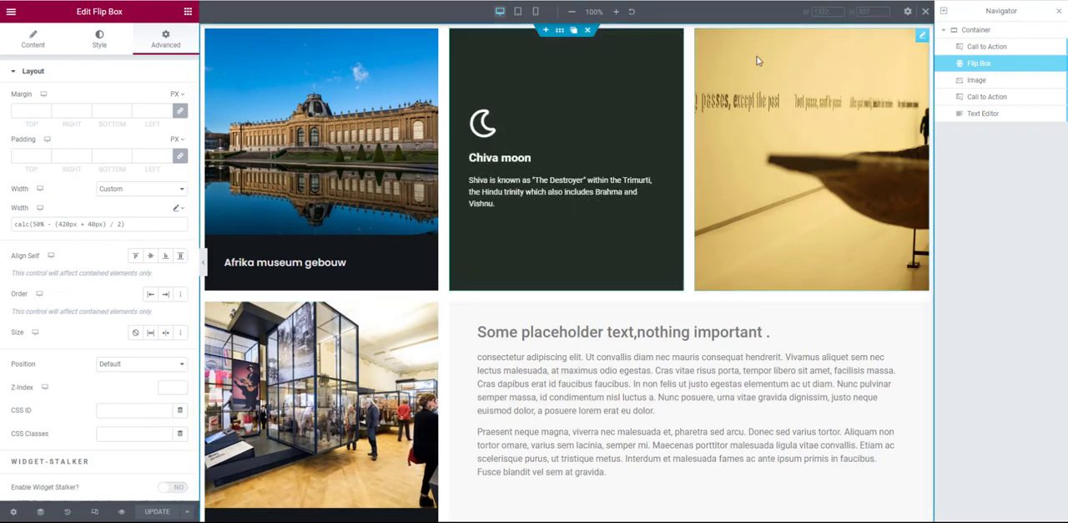
click(818, 72)
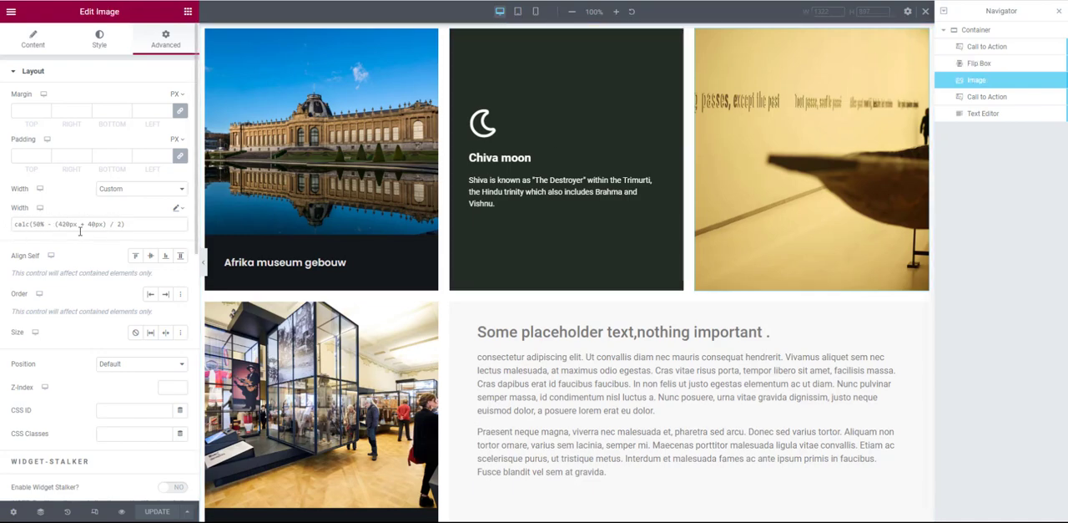
scroll(434, 251, down, 2)
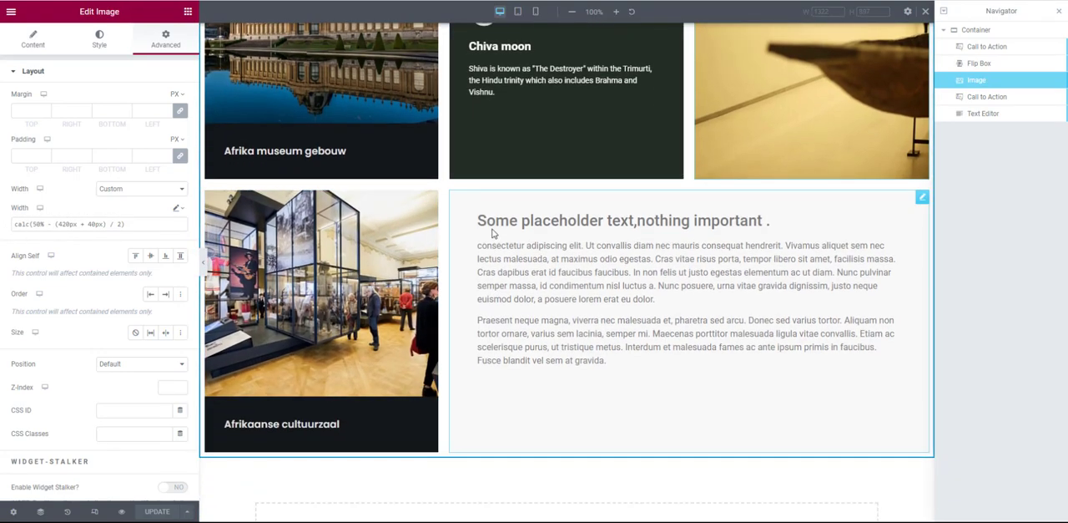
click(722, 238)
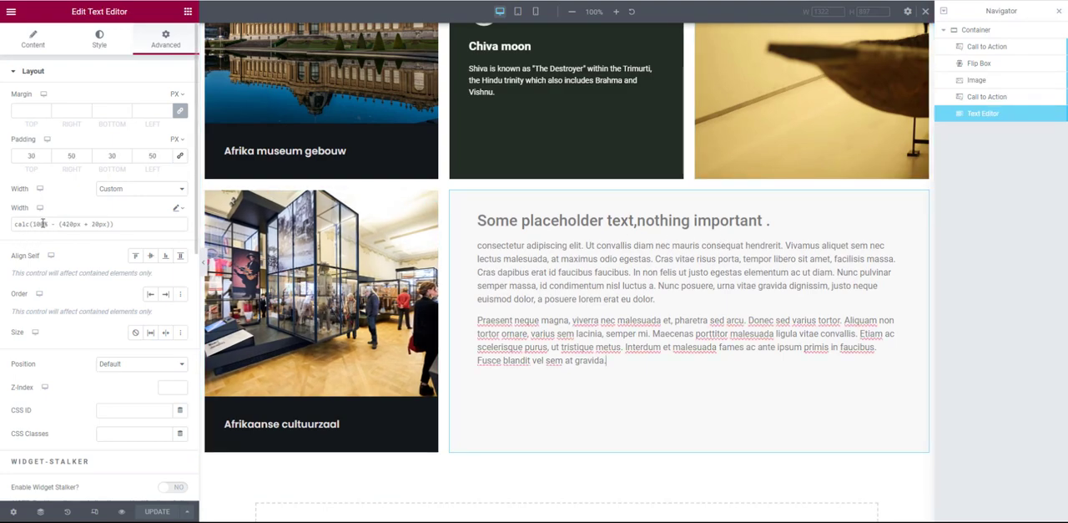
drag(53, 223, 30, 224)
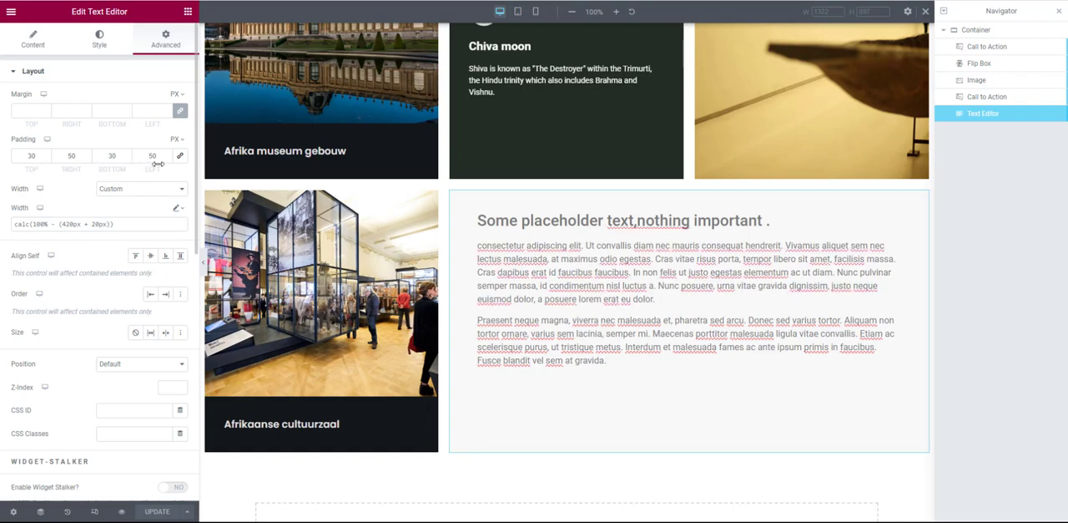
- Switch to the tablet preview and check the width formulas of the first Call to Action and the Flip Box
click(518, 12)
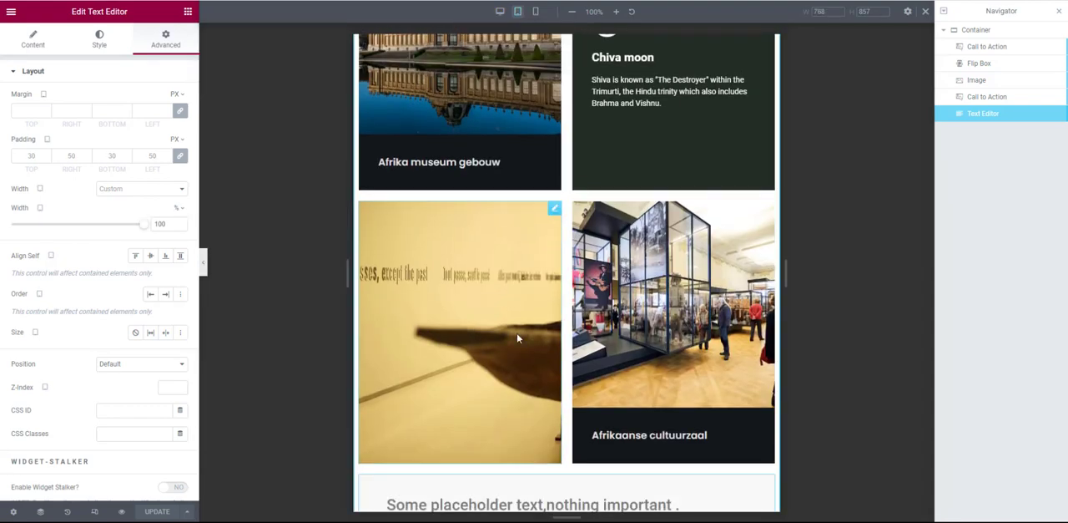
scroll(517, 338, up, 2)
scroll(518, 336, down, 4)
scroll(566, 197, up, 4)
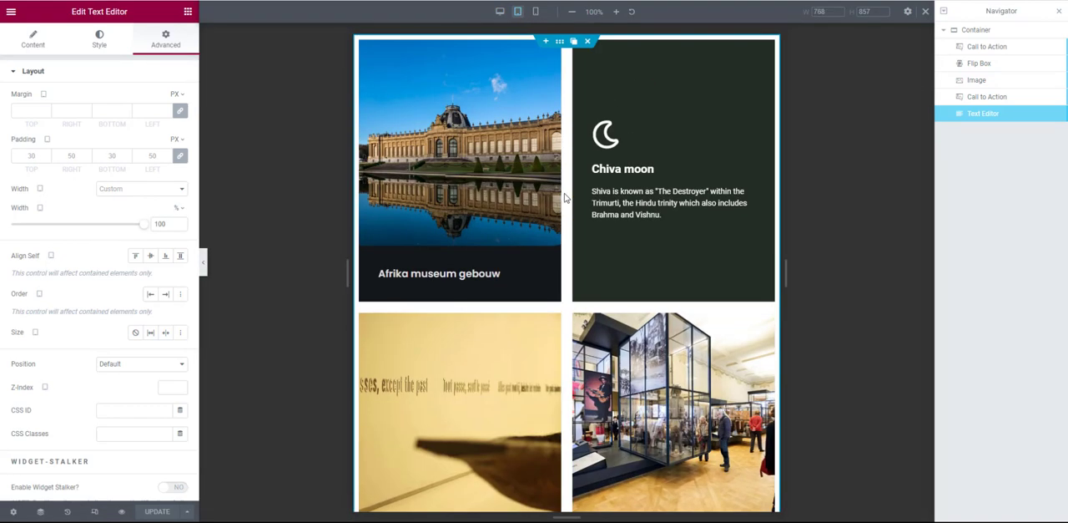
click(962, 52)
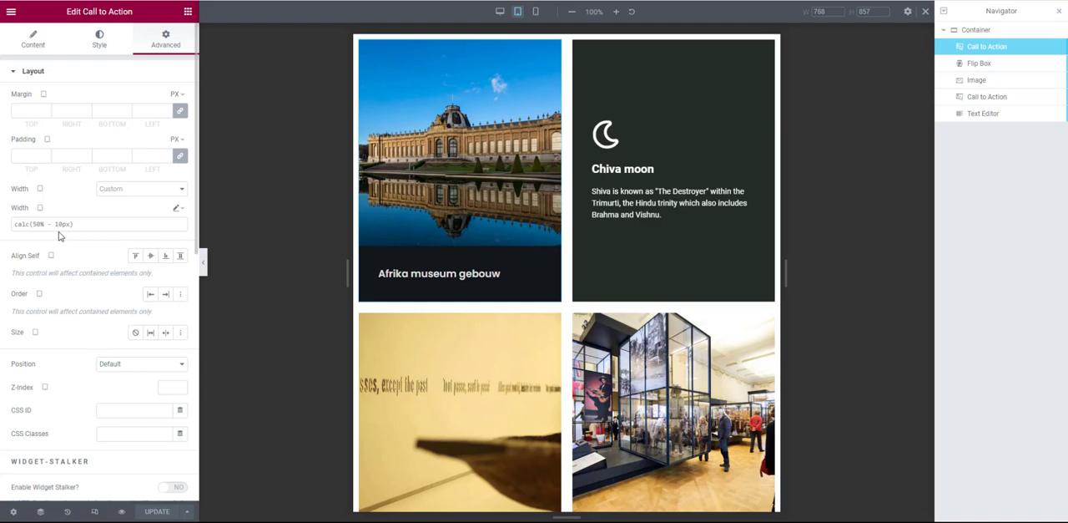
mouse_move(601, 167)
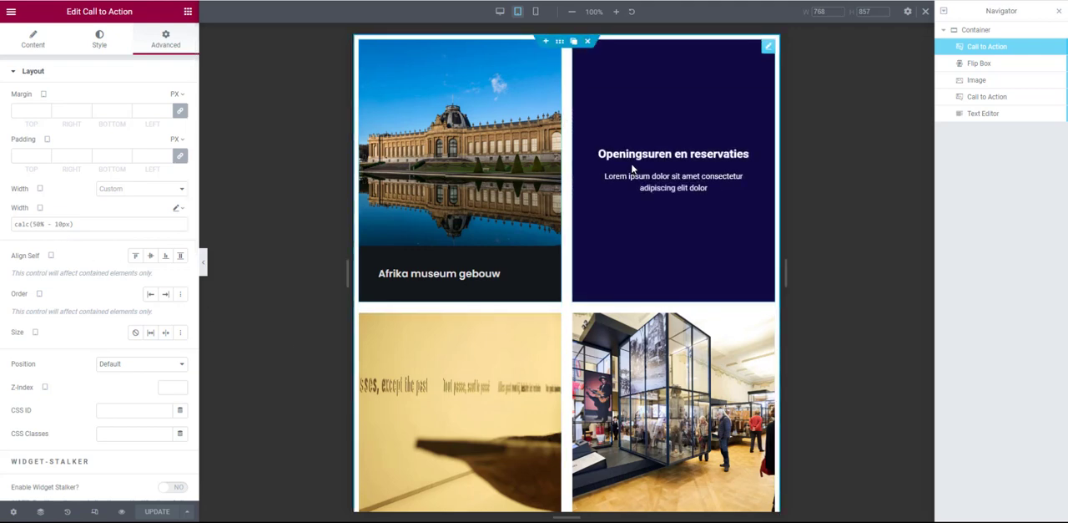
click(630, 176)
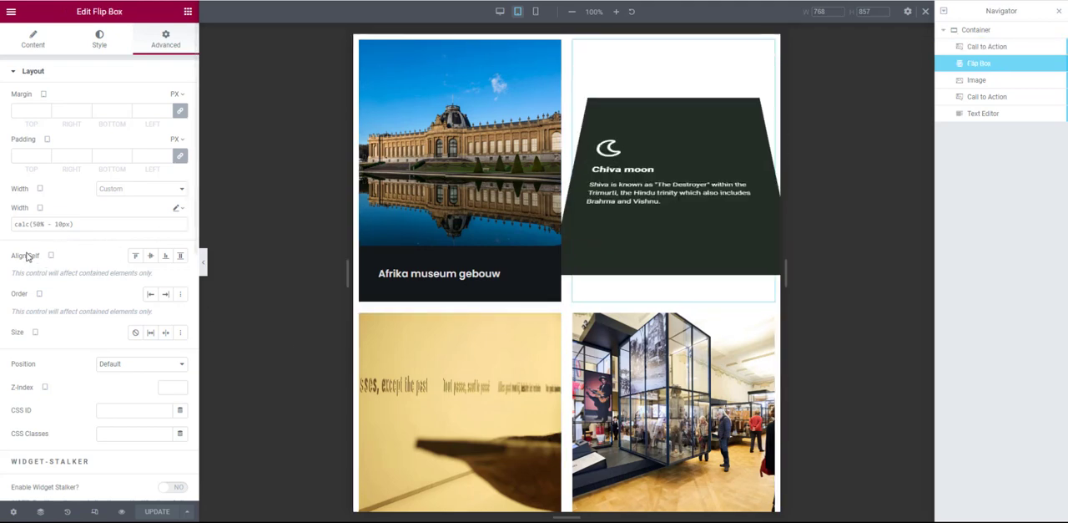
- Check the tablet widths of the Image, the second Call to Action and the Text Editor
scroll(475, 279, down, 2)
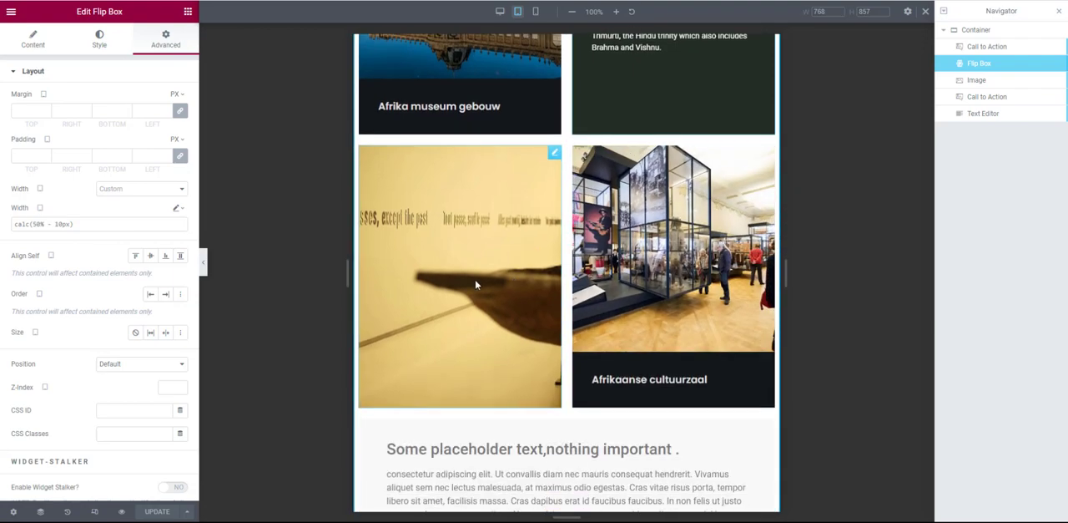
click(475, 279)
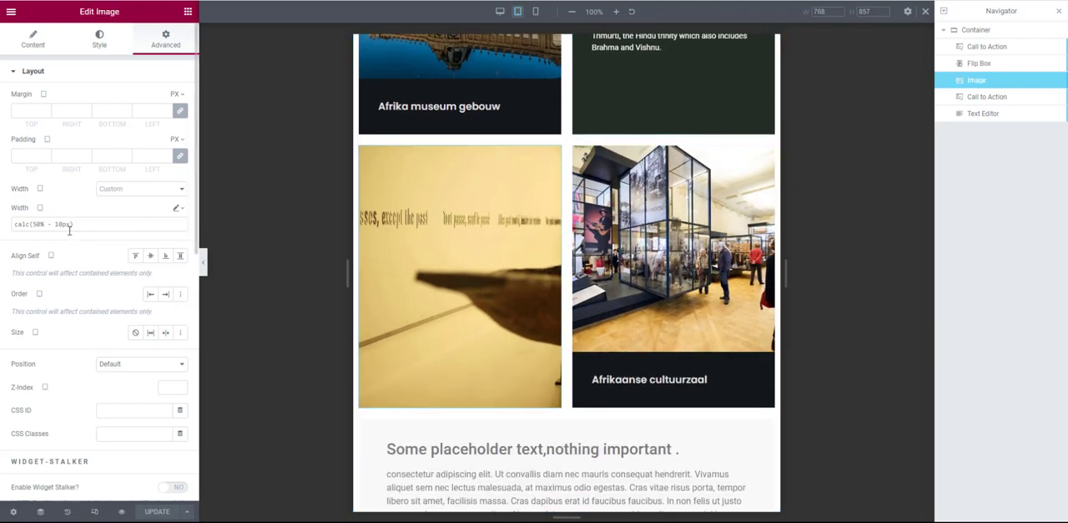
click(656, 346)
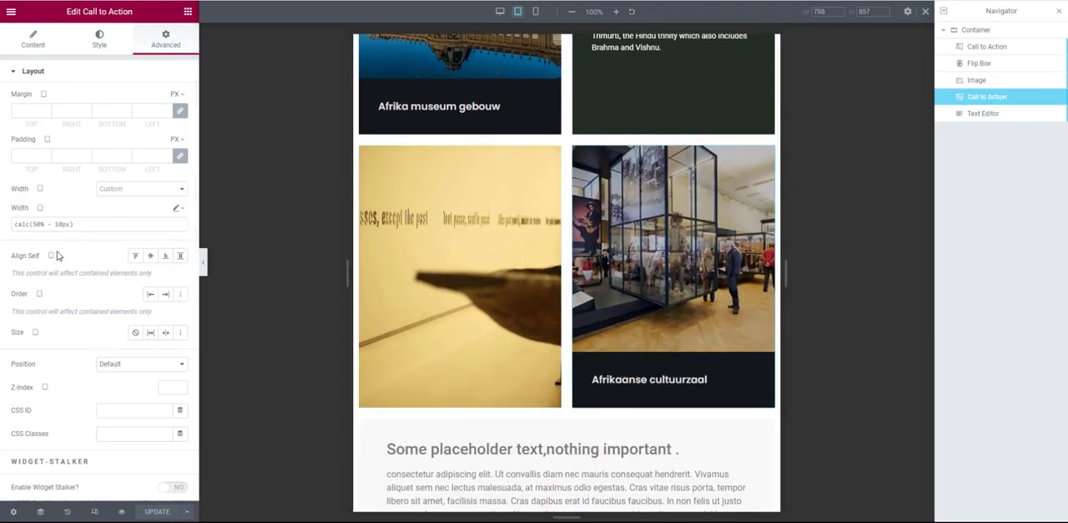
scroll(715, 326, down, 3)
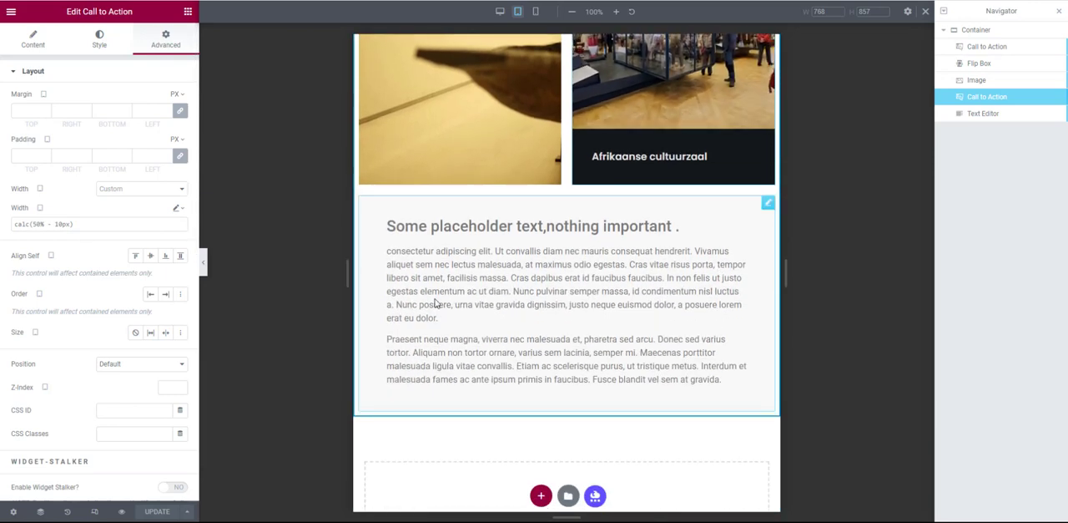
click(435, 303)
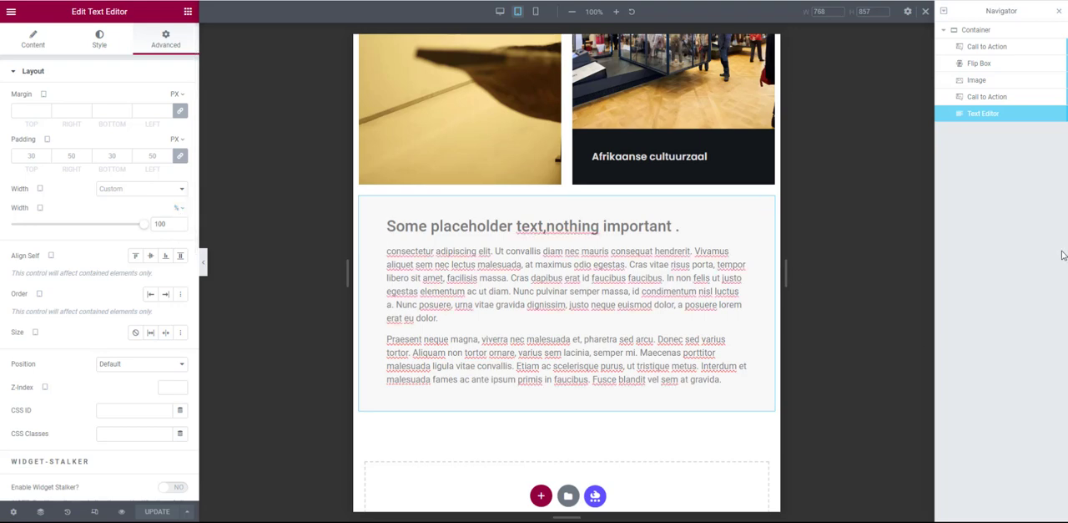
- Switch to the mobile preview and check the widths of the Text Editor and the Afrikaanse cultuurzaal card
click(535, 11)
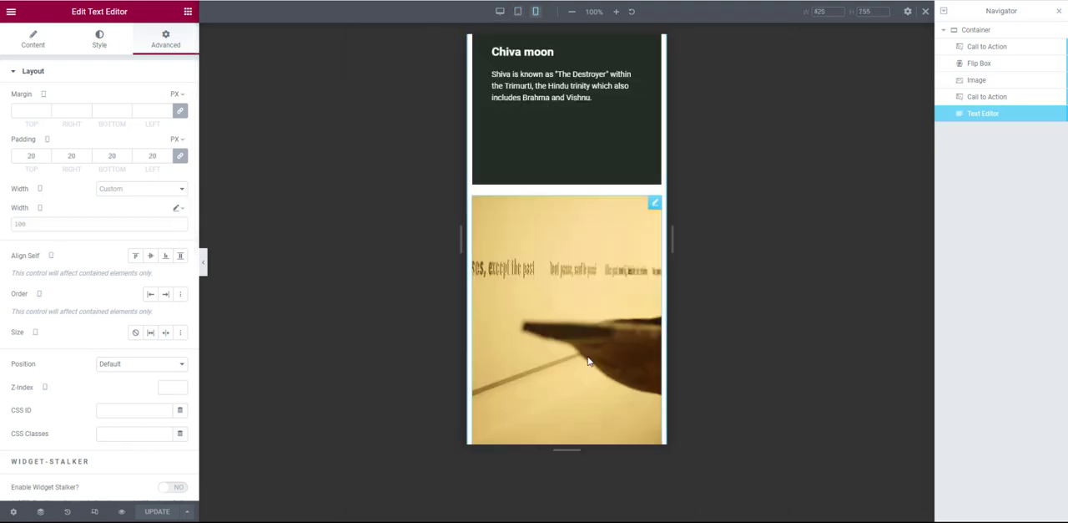
scroll(559, 255, down, 5)
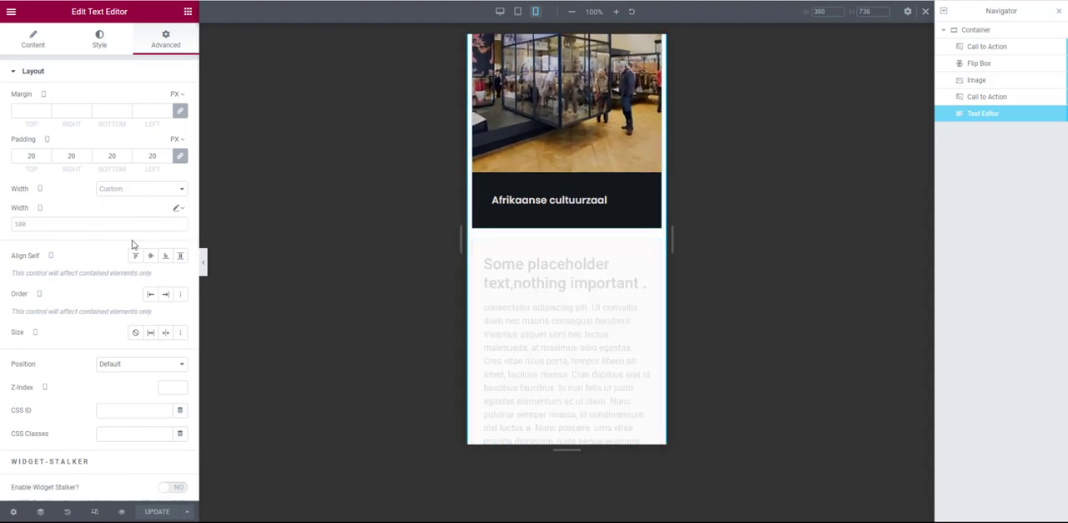
click(559, 201)
scroll(560, 226, up, 10)
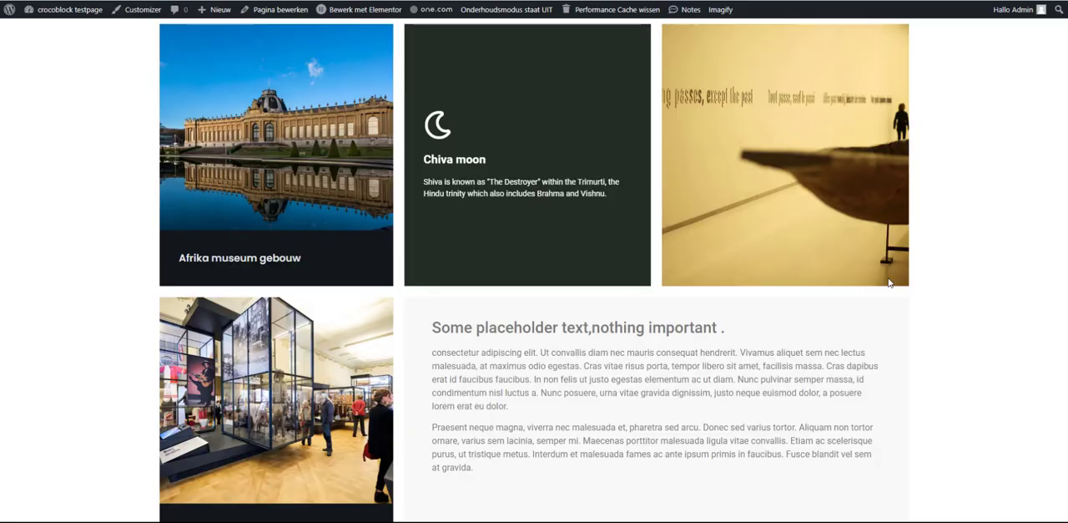
- Look over the live museum page at desktop width and narrow its viewport to about 642 px
scroll(889, 282, down, 1)
scroll(888, 282, up, 1)
scroll(844, 208, down, 2)
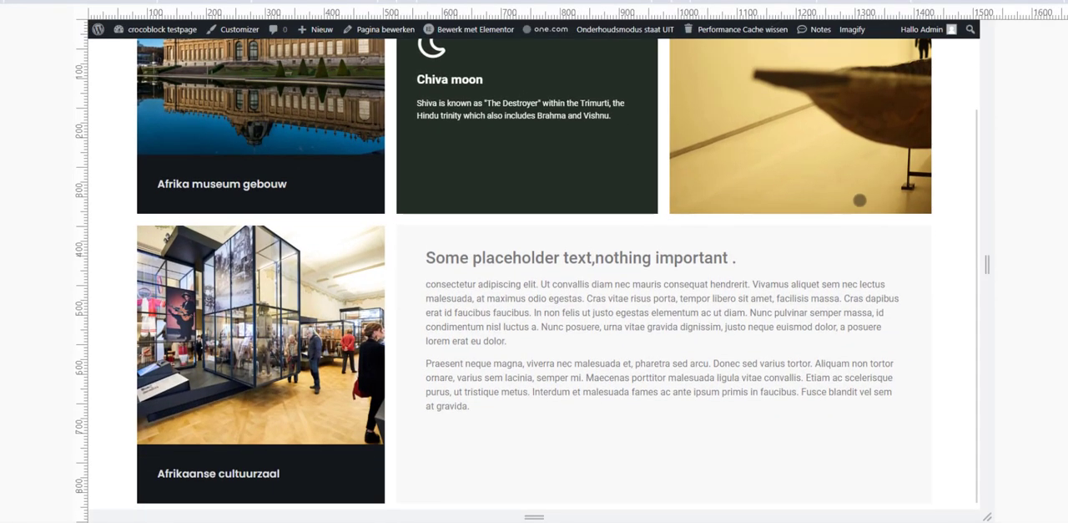
scroll(861, 200, up, 2)
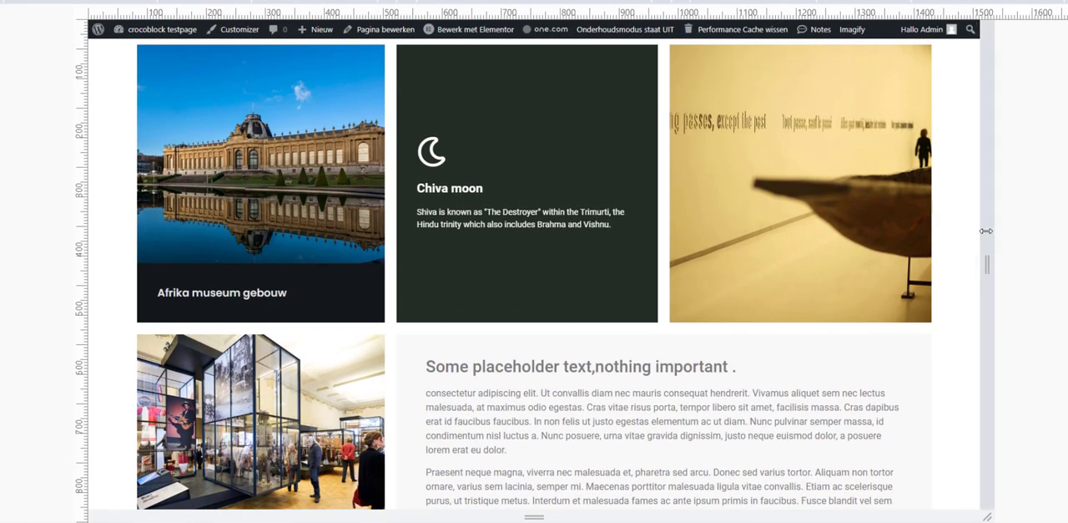
drag(983, 235, 733, 203)
scroll(673, 214, down, 6)
scroll(710, 197, up, 4)
scroll(776, 191, down, 1)
scroll(644, 211, up, 3)
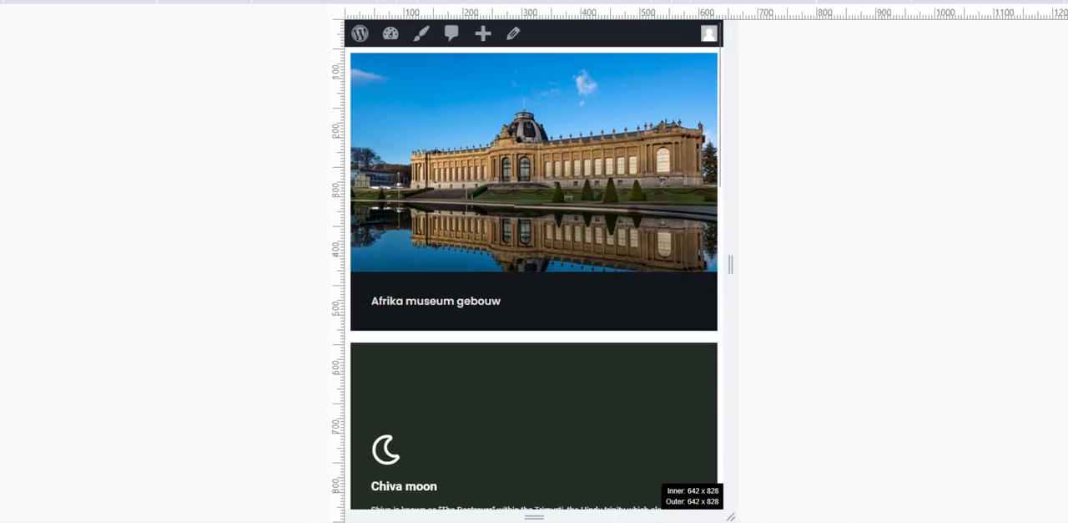
- Examine the stacked cards and placeholder text, and widen the live page's viewport to about 1764 px
scroll(535, 276, down, 10)
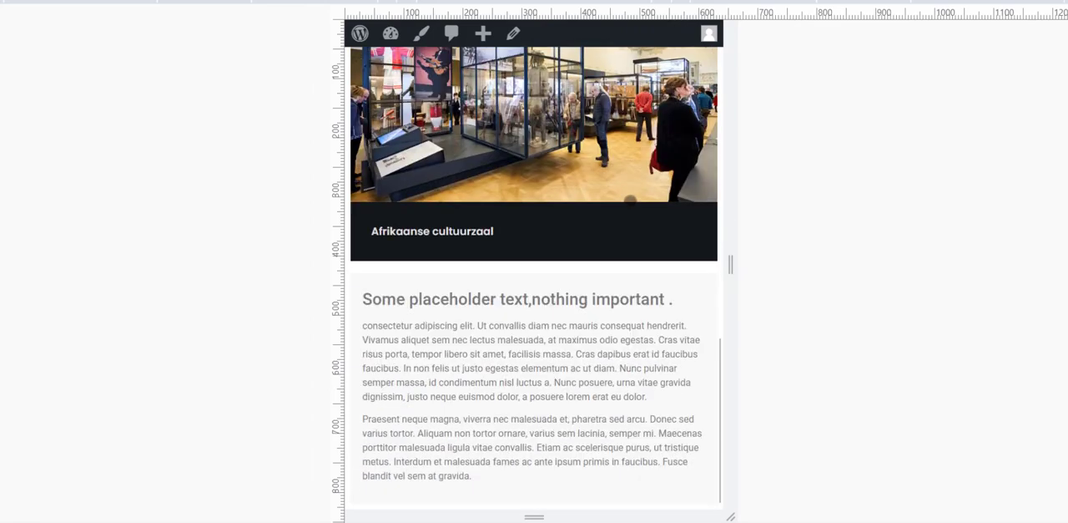
scroll(534, 276, up, 8)
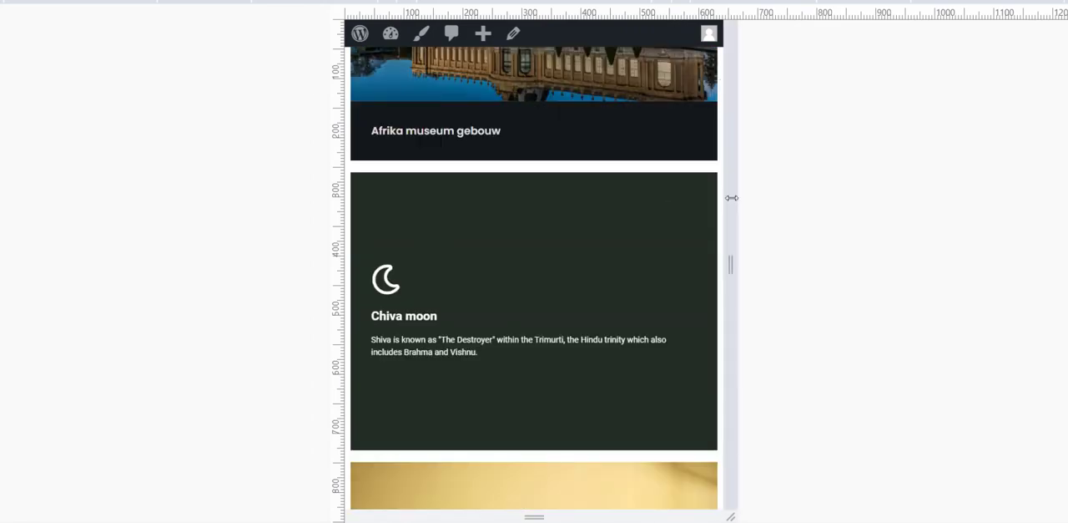
drag(728, 200, 1021, 200)
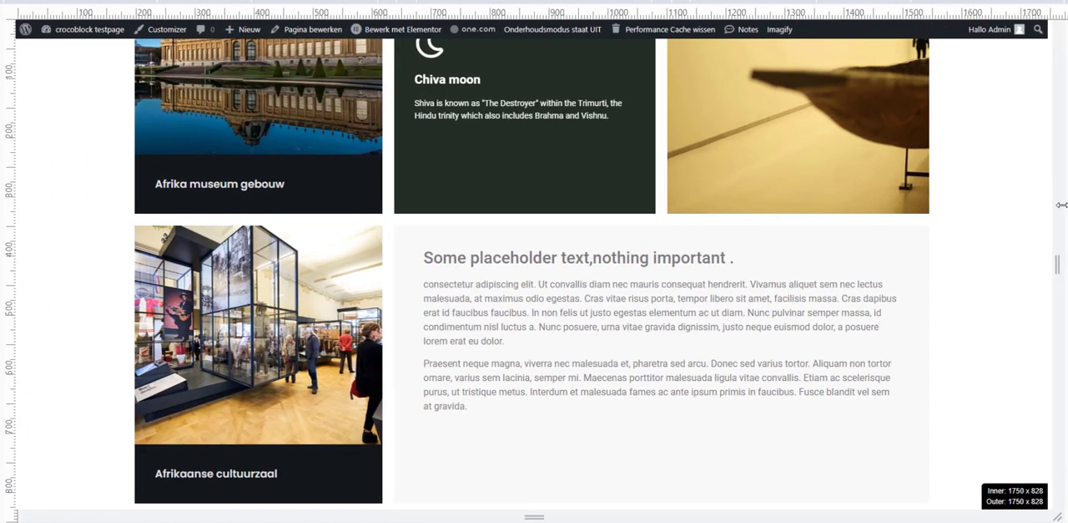
scroll(819, 210, up, 2)
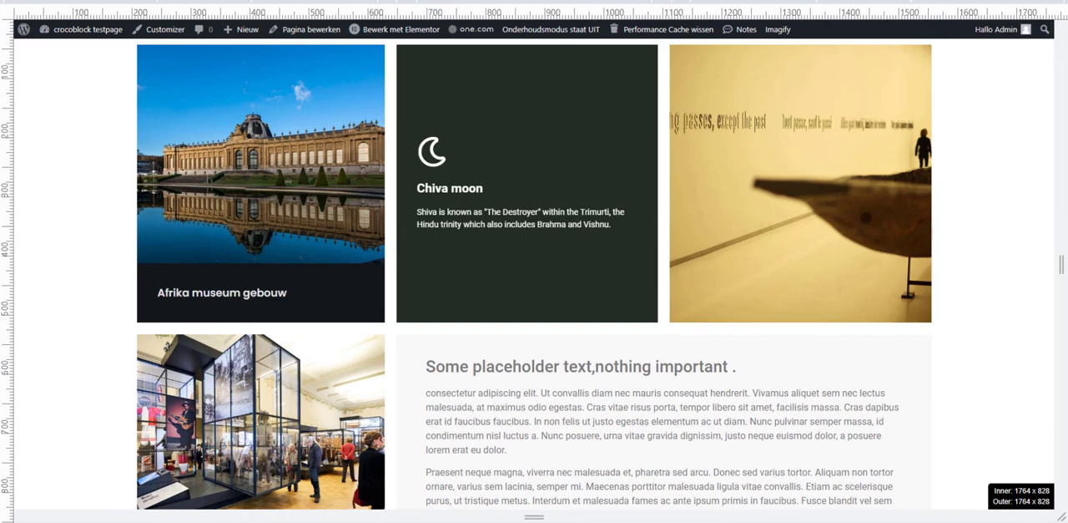